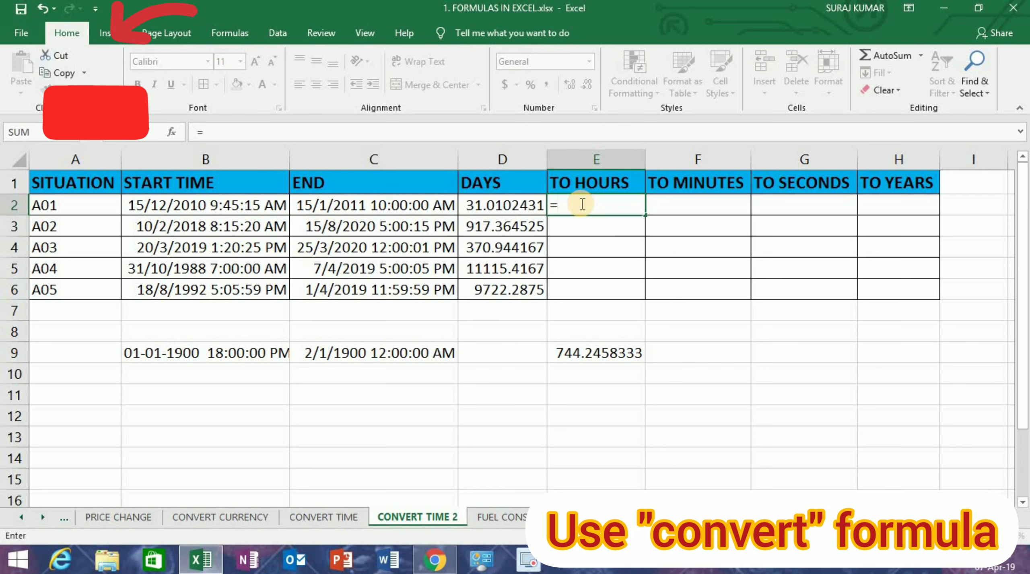
# - Begin a CONVERT formula in E2 with D2 as the number and "day" as the source unit
pyautogui.write('CO')
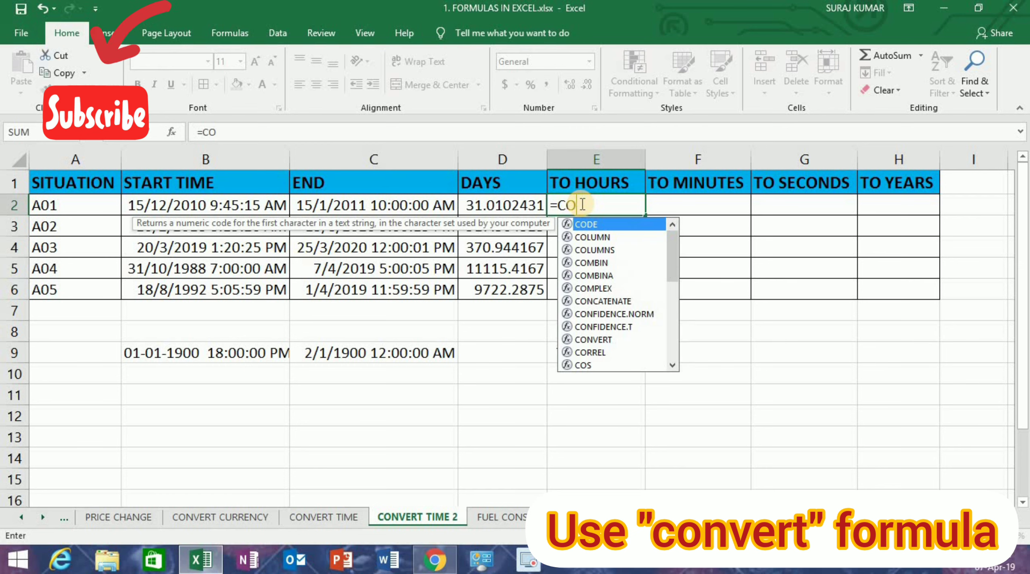
pyautogui.write('NVERT')
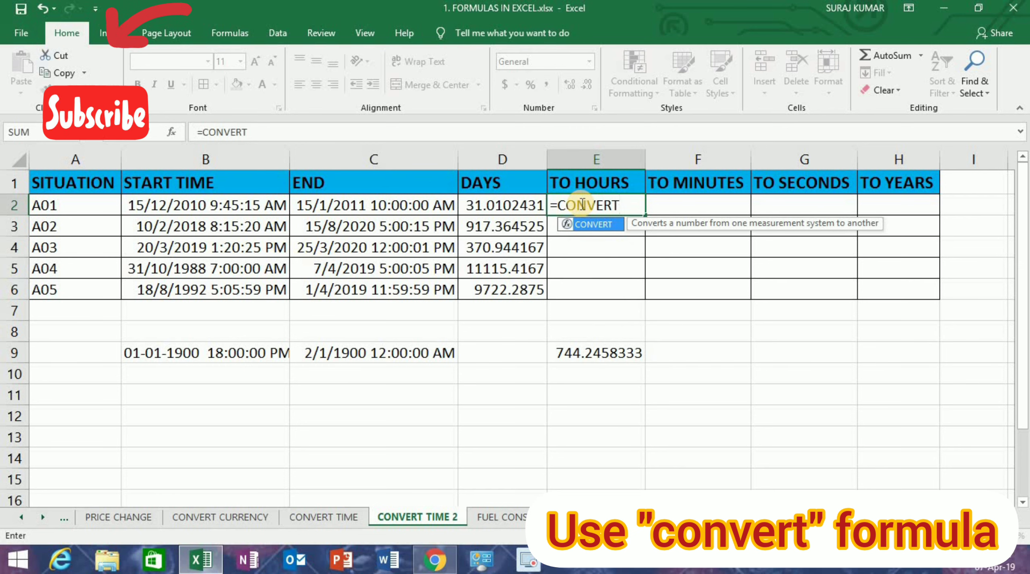
pyautogui.write('(')
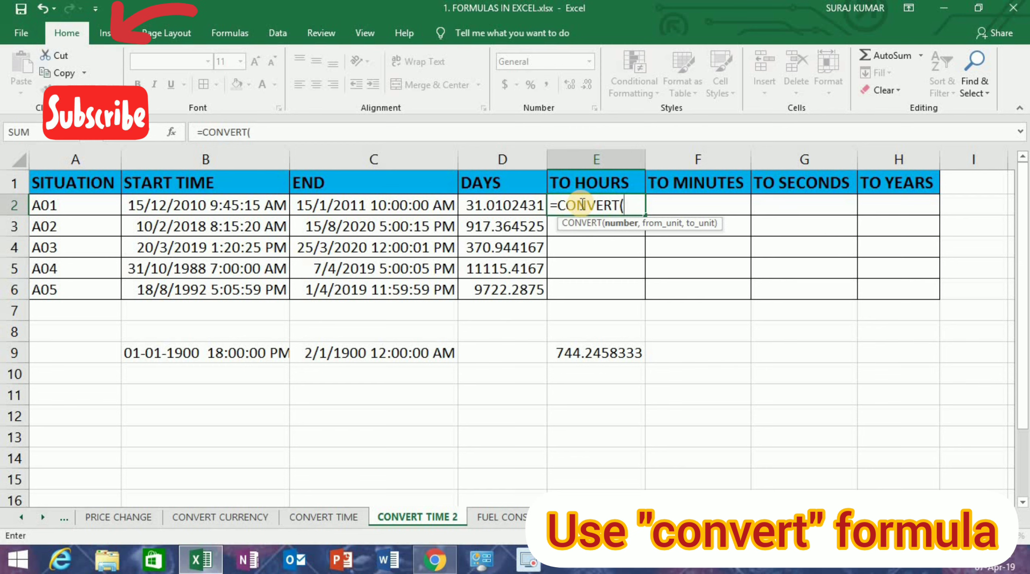
pyautogui.press('Left')
pyautogui.write(',')
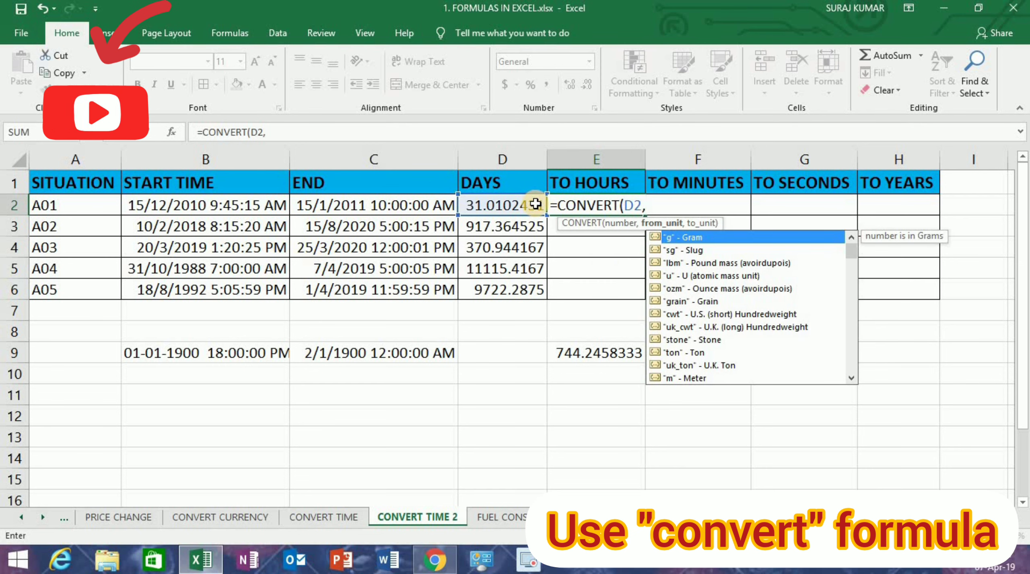
pyautogui.write('"')
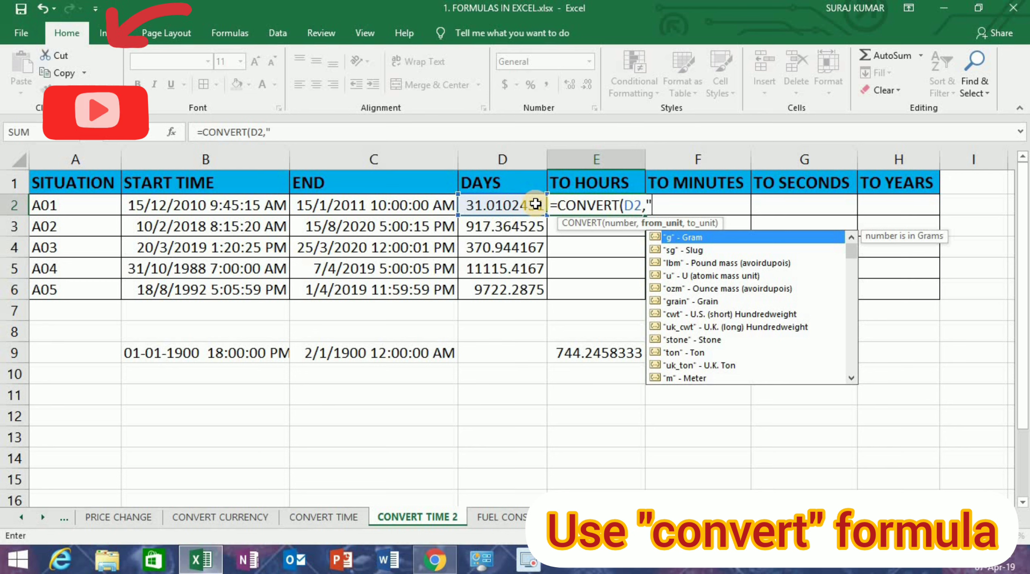
pyautogui.write('day')
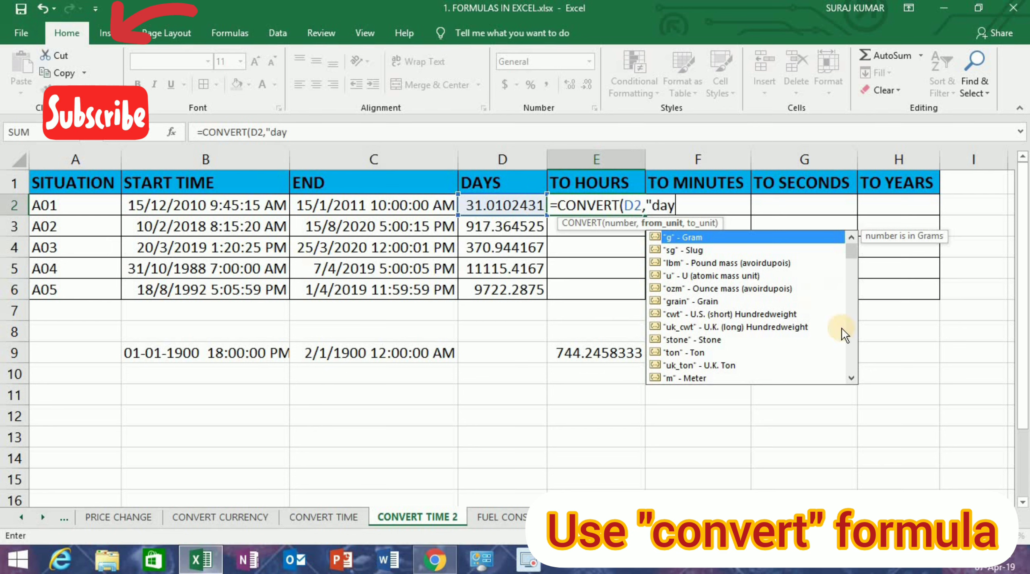
# - Examine the source unit suggestions of the CONVERT function for the available time unit codes
pyautogui.click(851, 378)
pyautogui.click(852, 378)
pyautogui.click(851, 378)
pyautogui.click(852, 377)
pyautogui.click(851, 377)
pyautogui.click(851, 378)
pyautogui.click(851, 378)
pyautogui.click(851, 378)
pyautogui.click(851, 378)
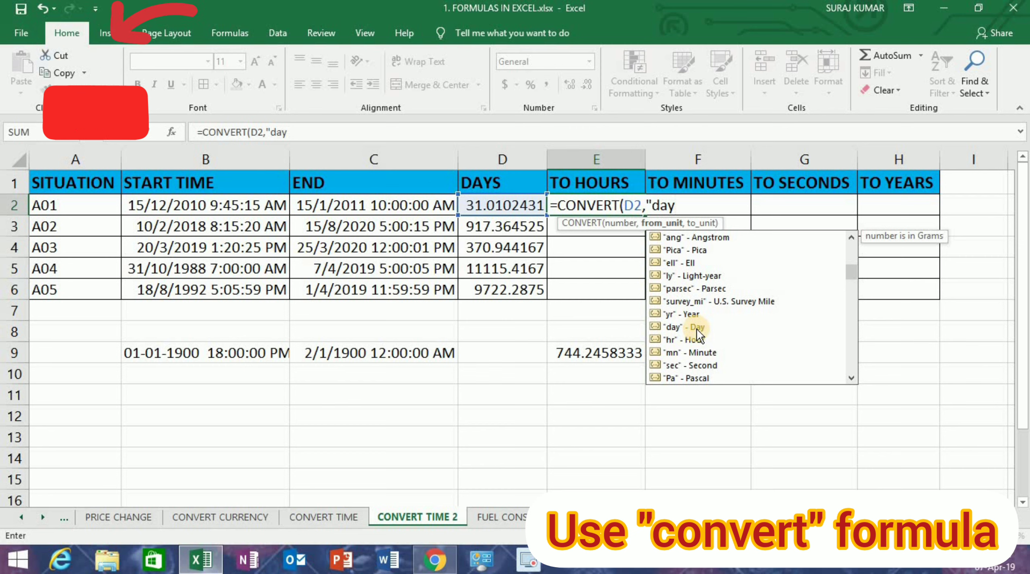
# - Complete the E2 formula as =CONVERT(D2,"day","hr") and fill it down through E6
pyautogui.click(684, 206)
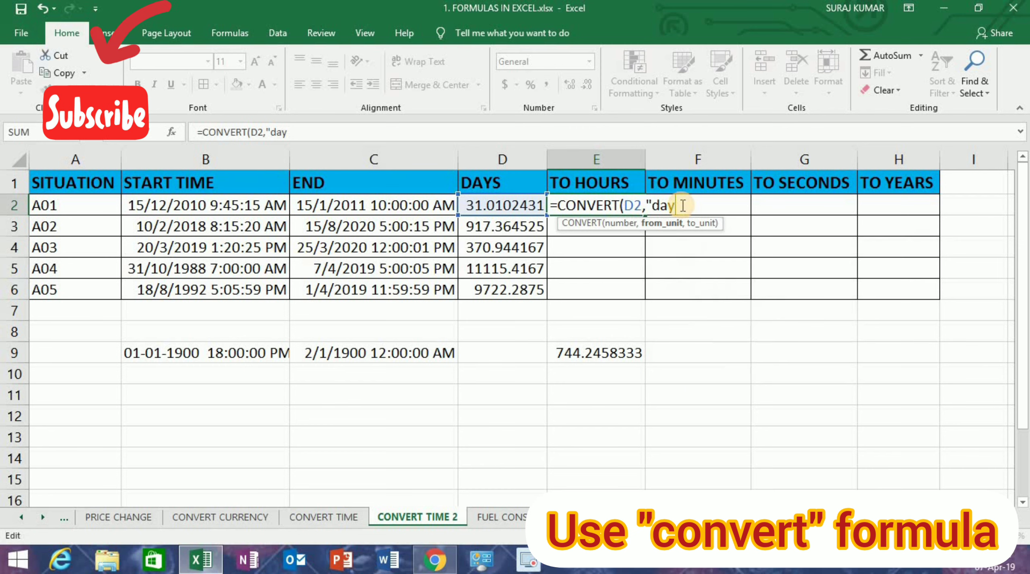
pyautogui.write('"')
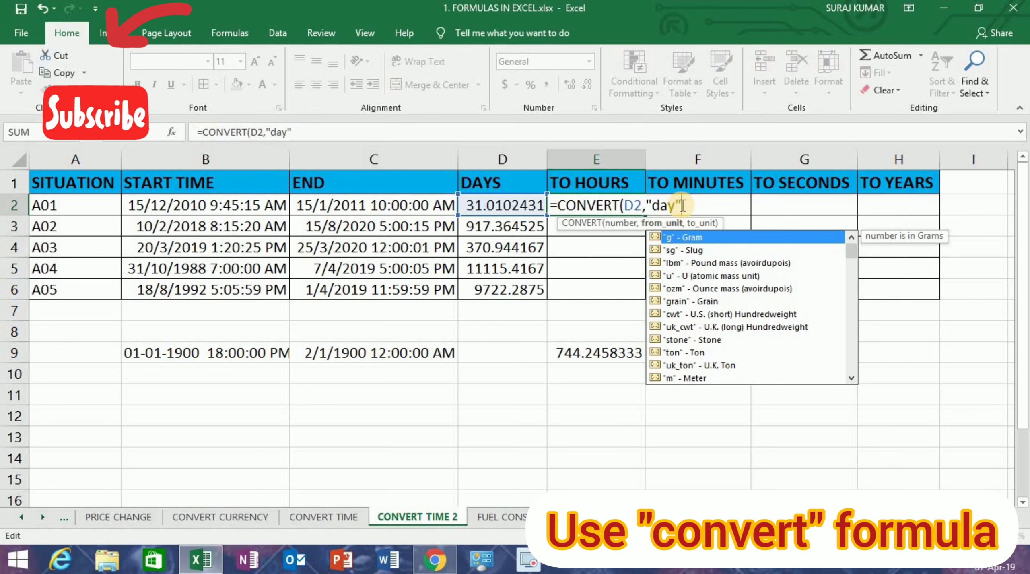
pyautogui.write(',')
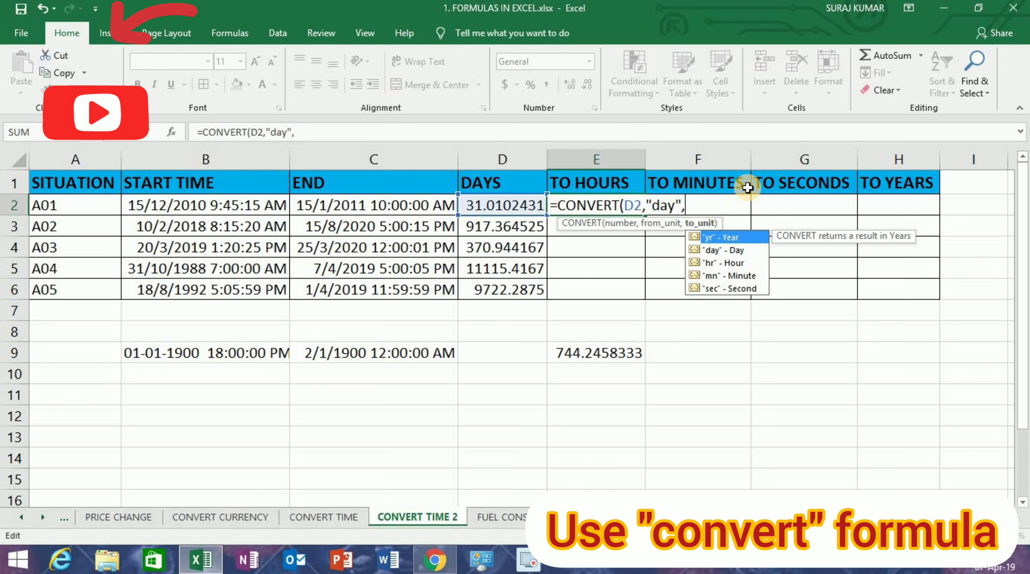
pyautogui.write('"hr')
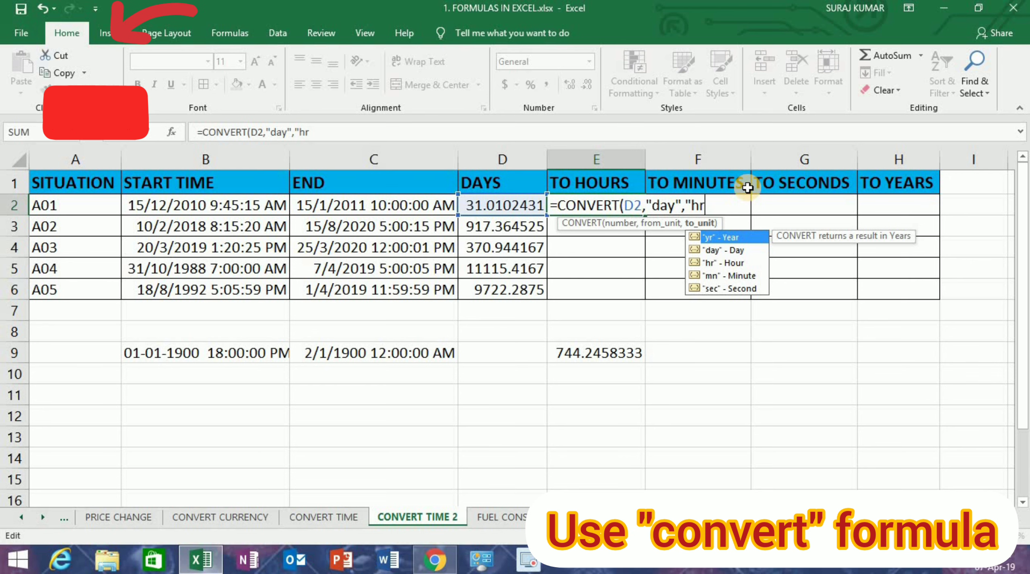
pyautogui.write('"')
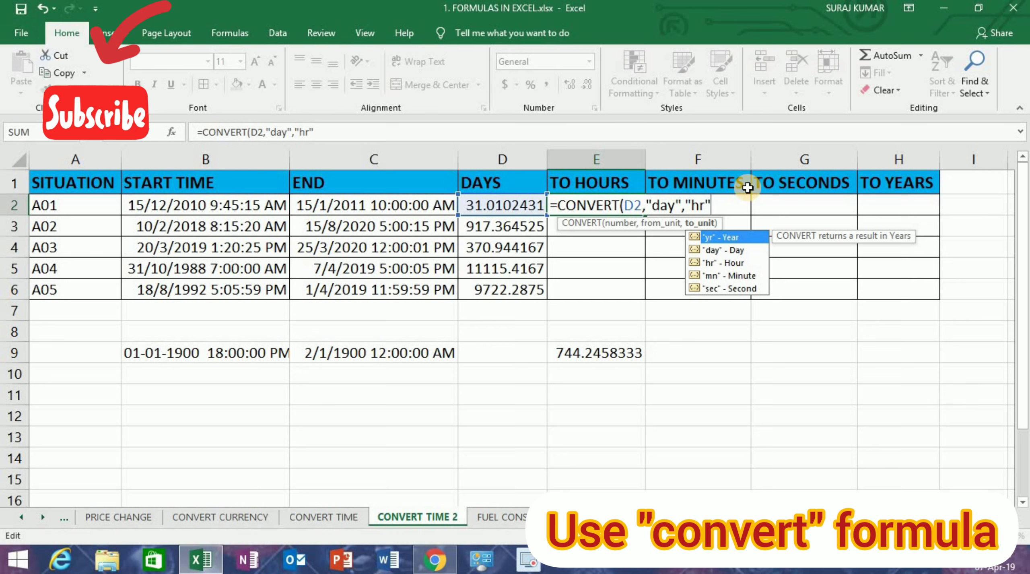
pyautogui.write(')')
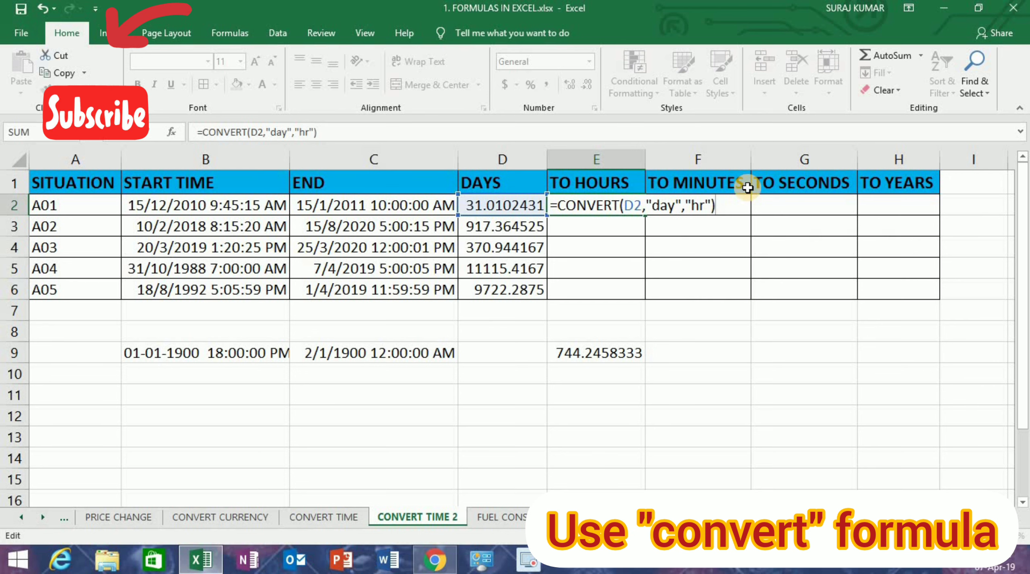
pyautogui.press('Return')
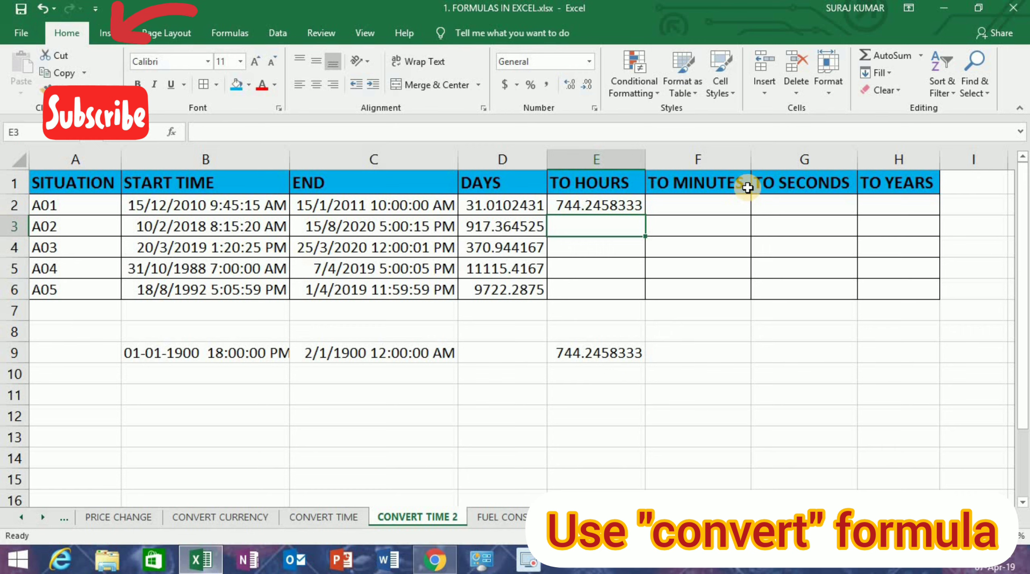
pyautogui.click(592, 206)
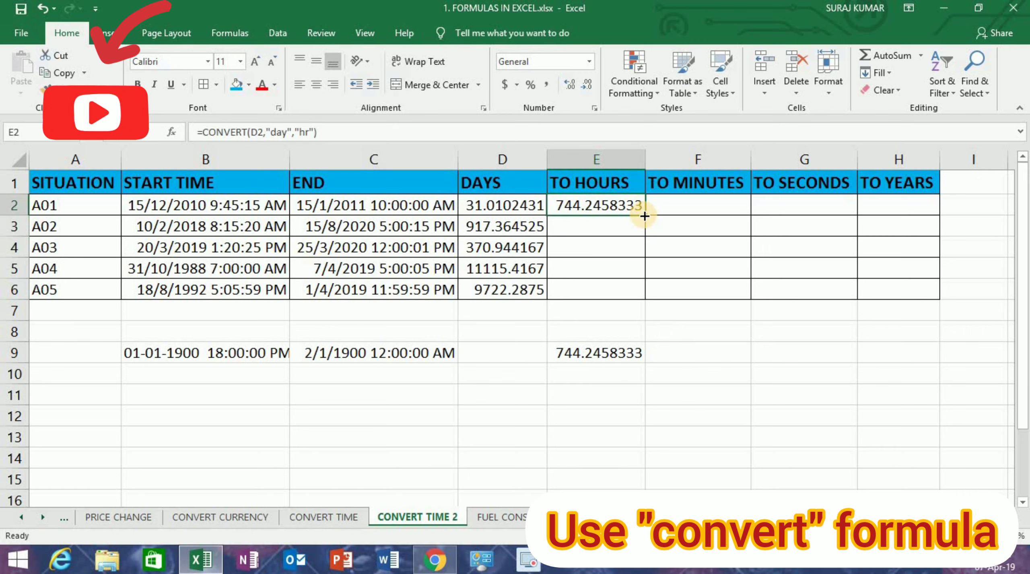
pyautogui.doubleClick(645, 216)
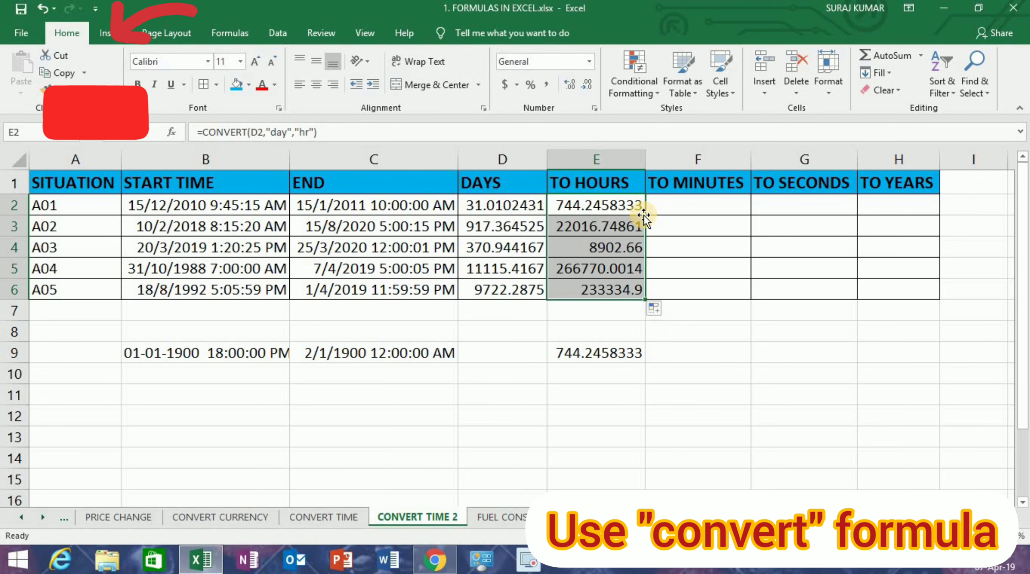
# - Calculate the minutes for situation A01 in F2 with the formula =E2*60
pyautogui.click(687, 206)
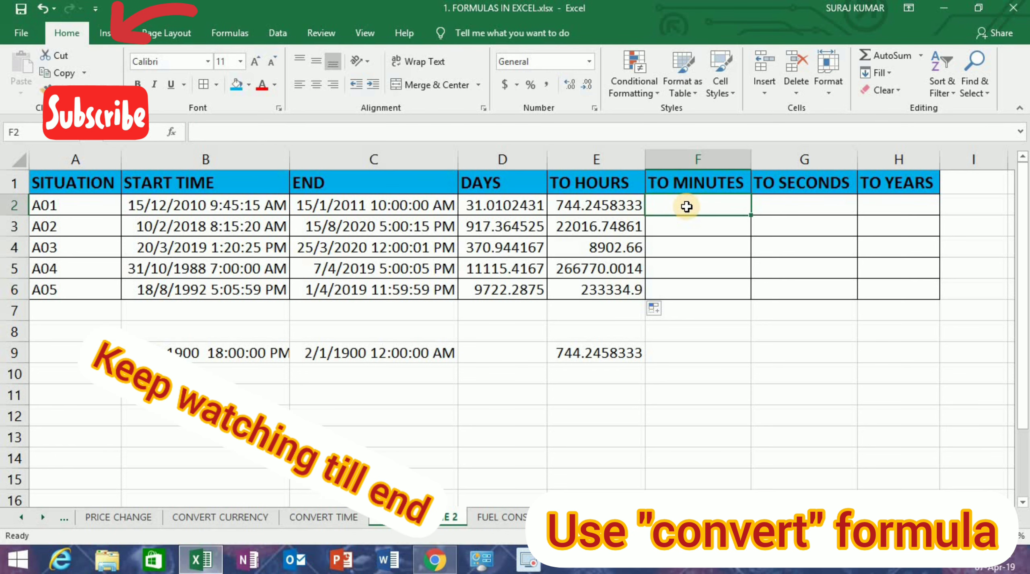
pyautogui.write('=')
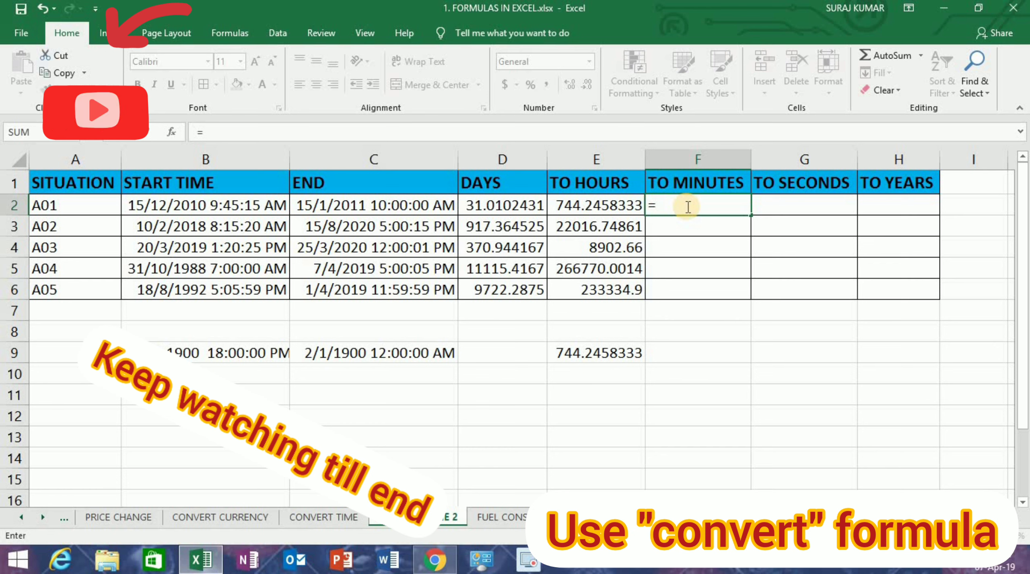
pyautogui.press('Left')
pyautogui.write('*60')
pyautogui.press('Return')
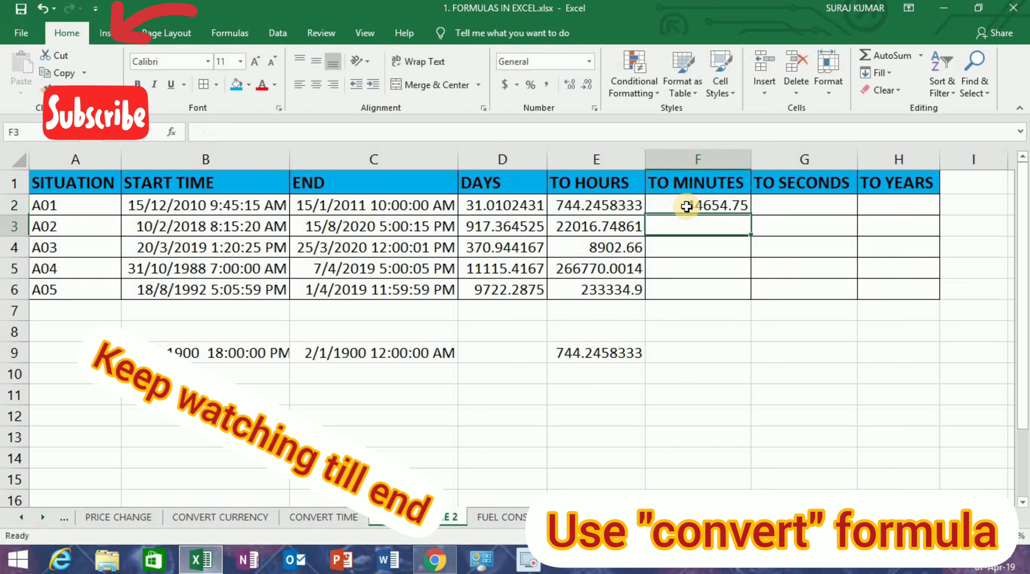
# - Copy the minutes result in F2 and paste it as a value only into F9
pyautogui.click(687, 206)
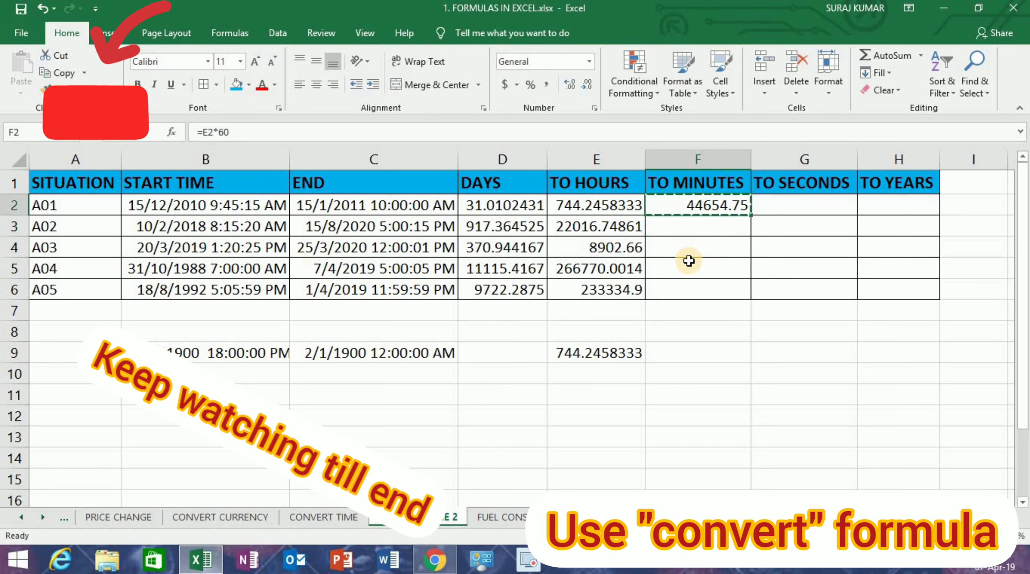
pyautogui.hotkey('ctrl', 'c')
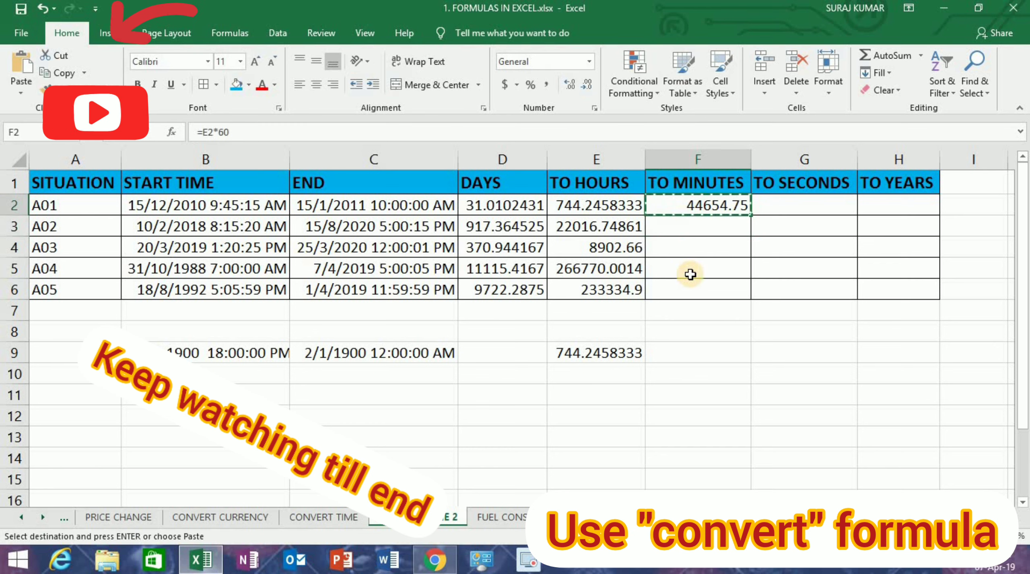
pyautogui.rightClick(673, 353)
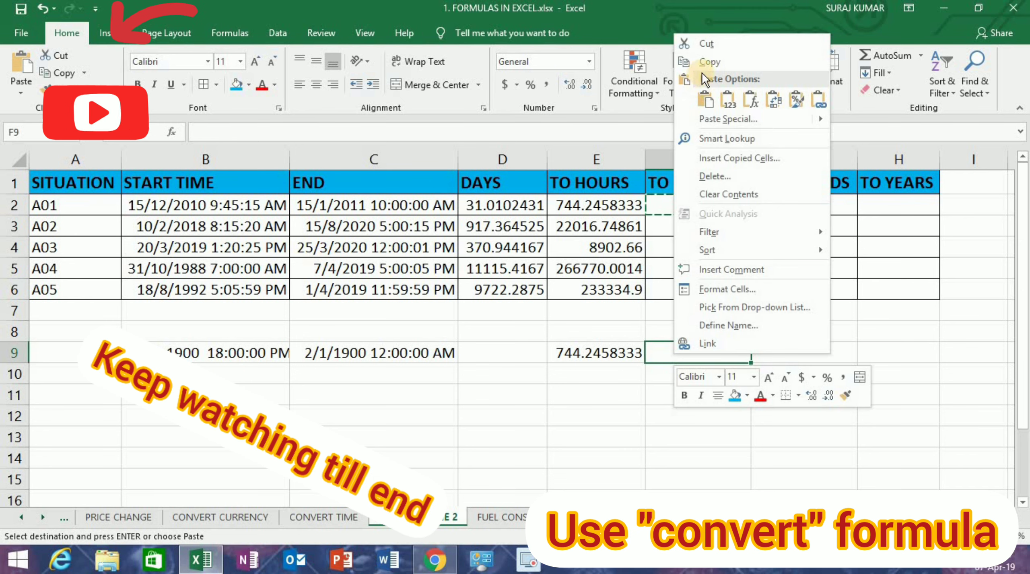
pyautogui.click(725, 100)
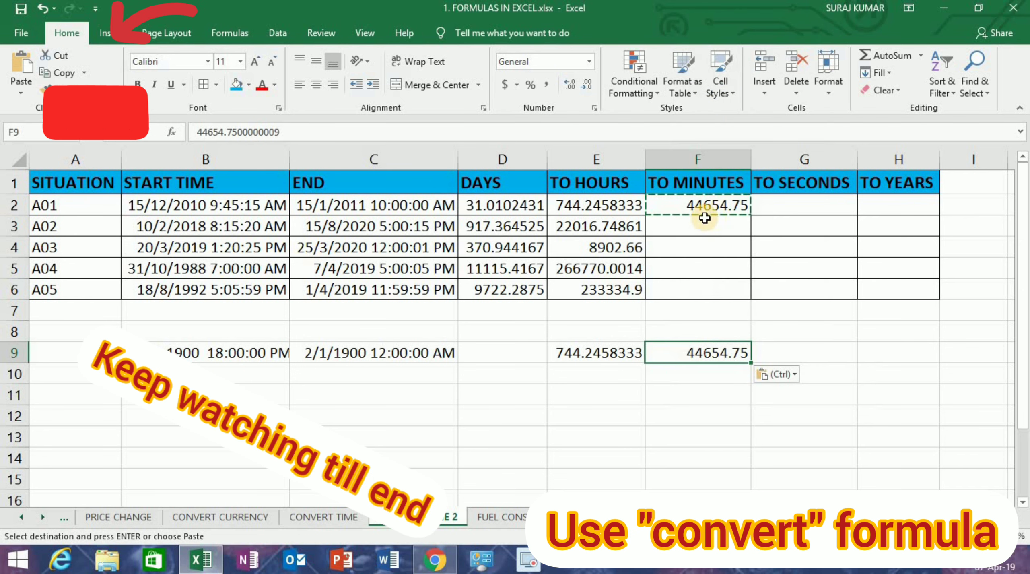
# - Replace the multiplication formula in F2 with the start of a CONVERT function using D2 as the number
pyautogui.click(681, 209)
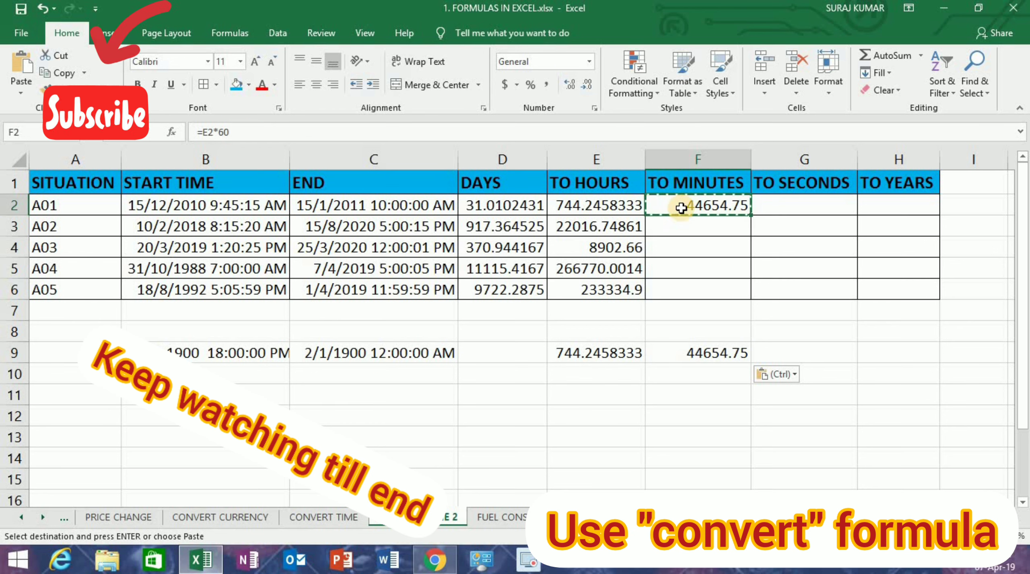
pyautogui.doubleClick(682, 209)
pyautogui.press('BackSpace')
pyautogui.press('BackSpace')
pyautogui.press('BackSpace')
pyautogui.press('BackSpace')
pyautogui.press('BackSpace')
pyautogui.write('convert')
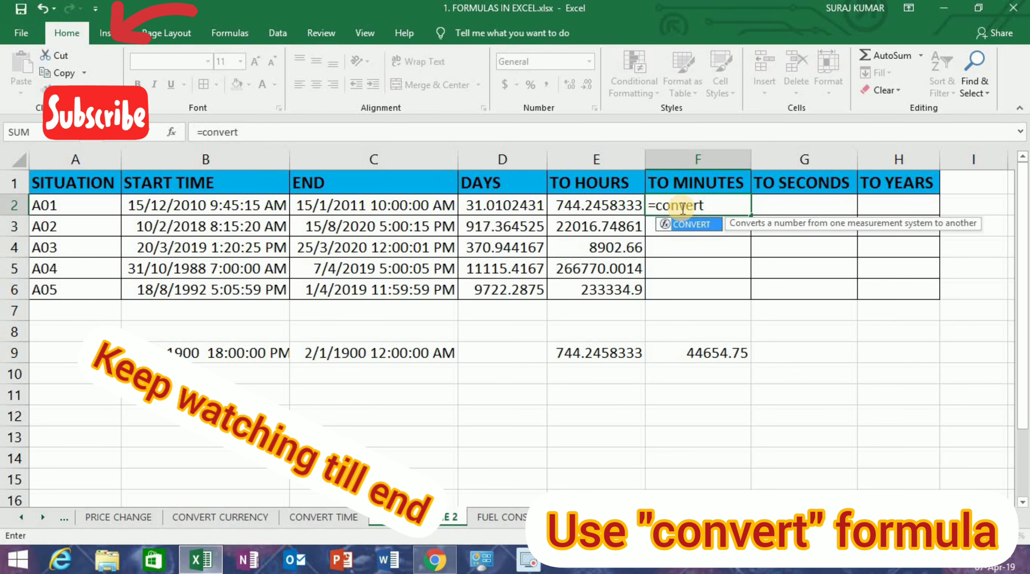
pyautogui.write('(')
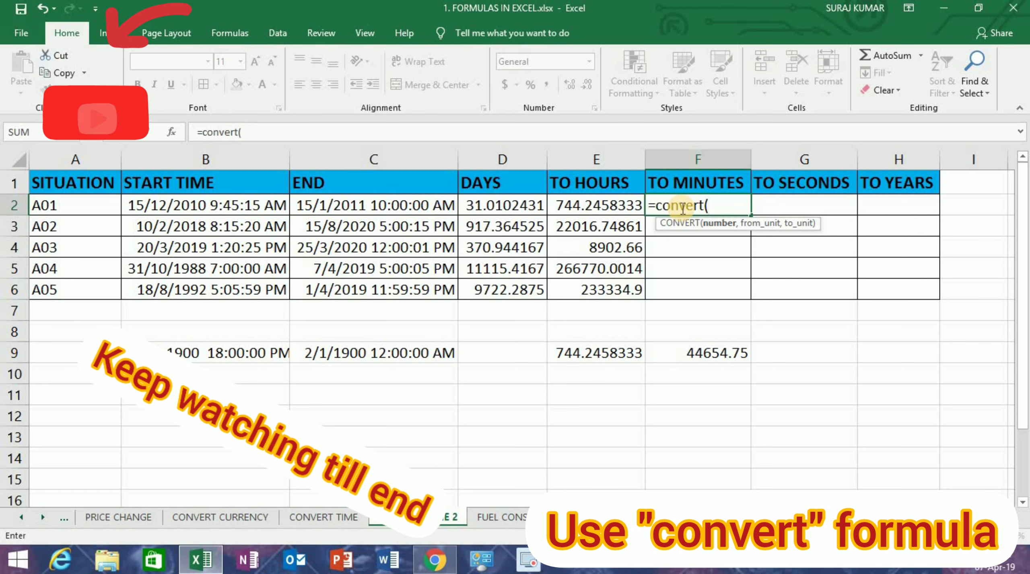
pyautogui.click(483, 207)
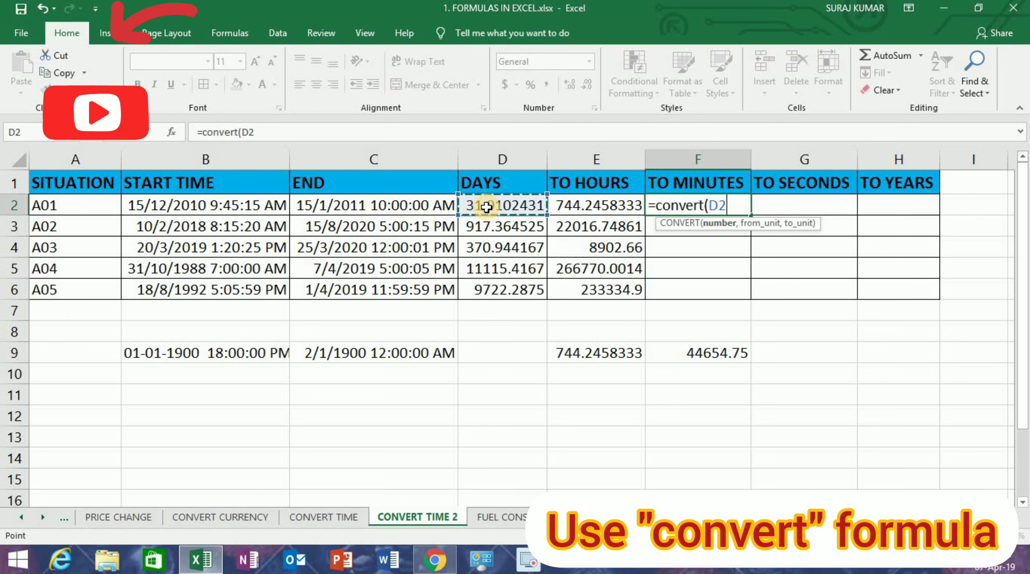
# - Complete the F2 formula with "day" as the source unit and "mn" as the target unit
pyautogui.write(',')
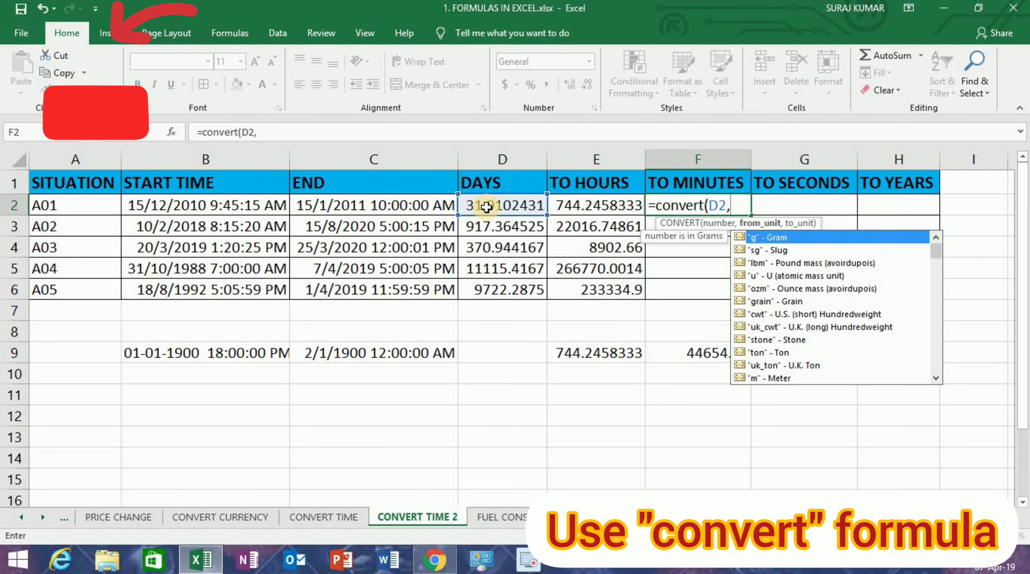
pyautogui.write('"')
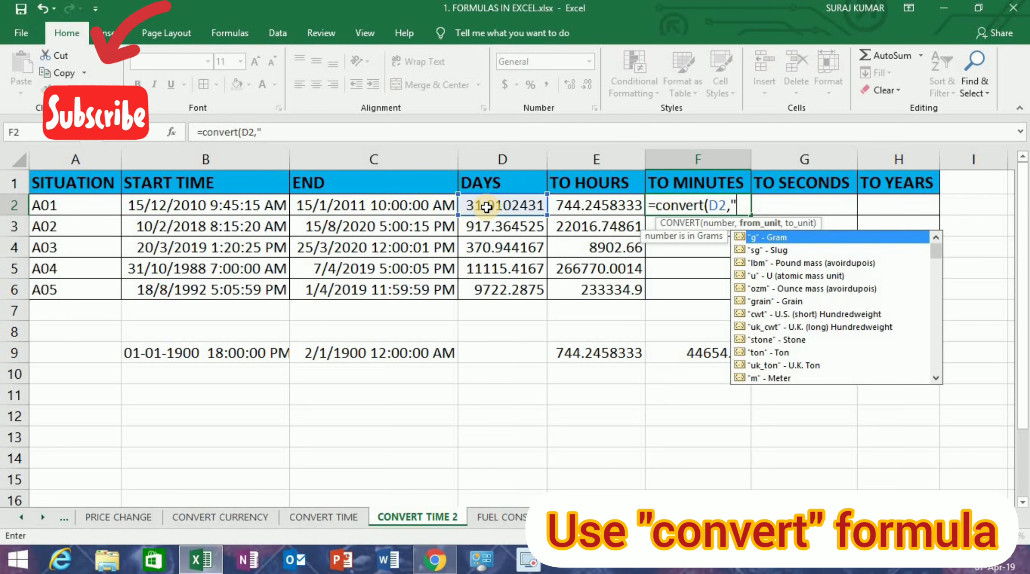
pyautogui.write('day')
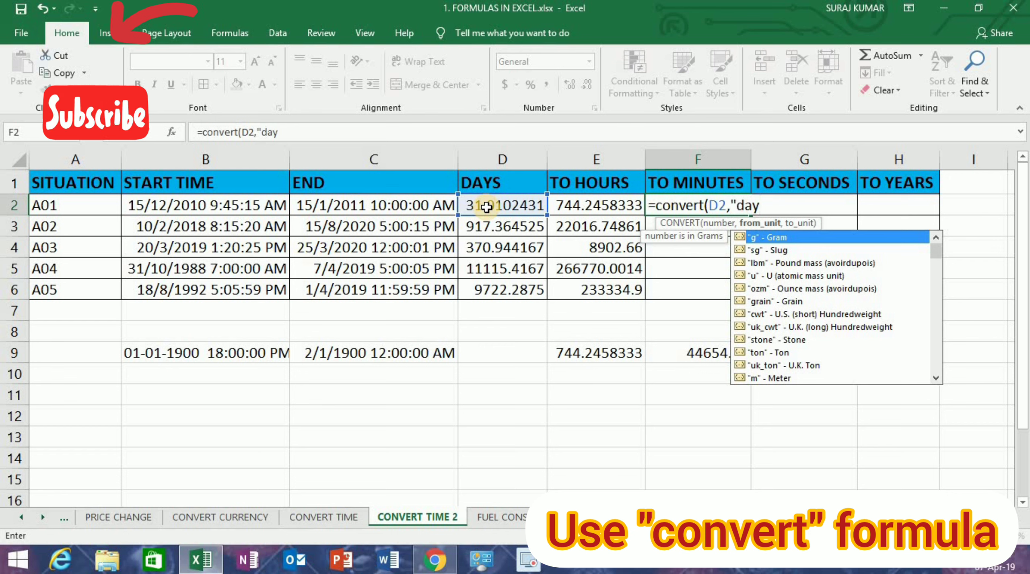
pyautogui.write('",')
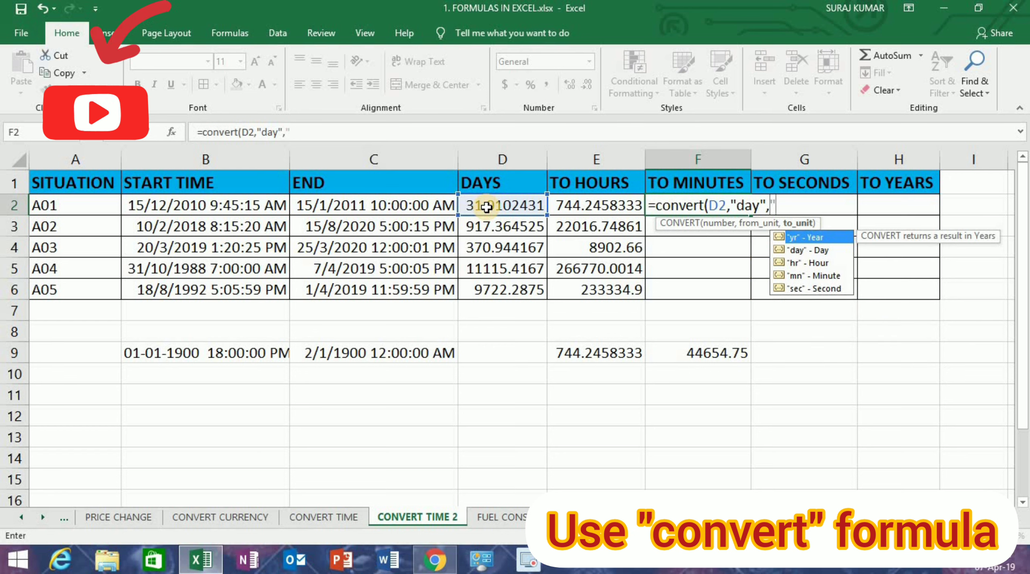
pyautogui.write('"m')
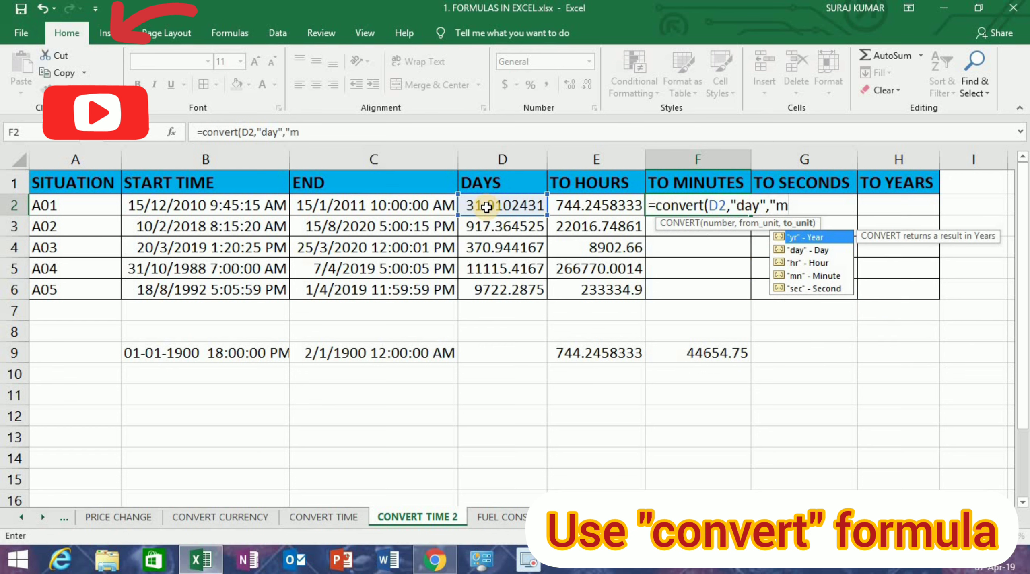
pyautogui.write('n')
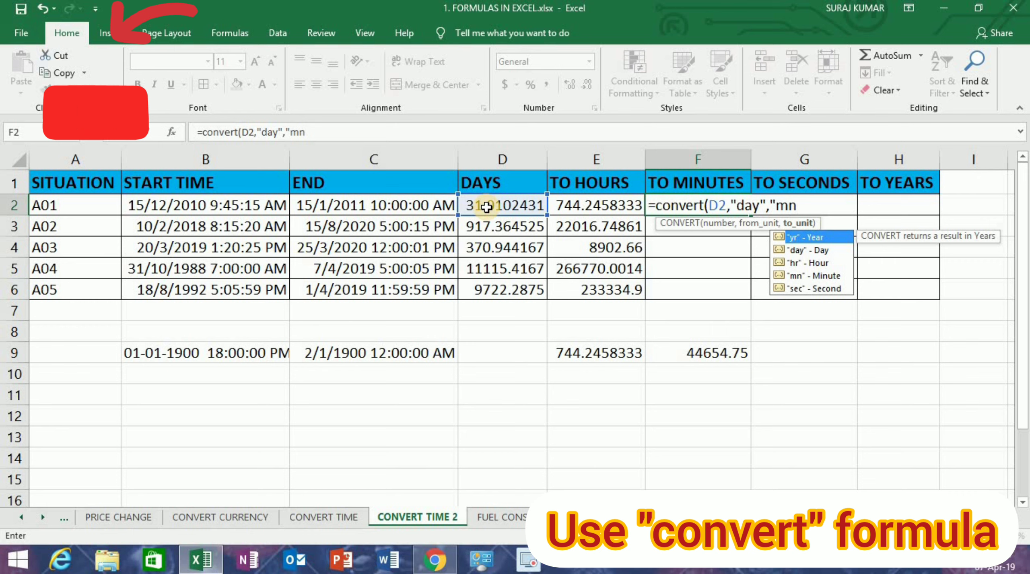
pyautogui.write('"')
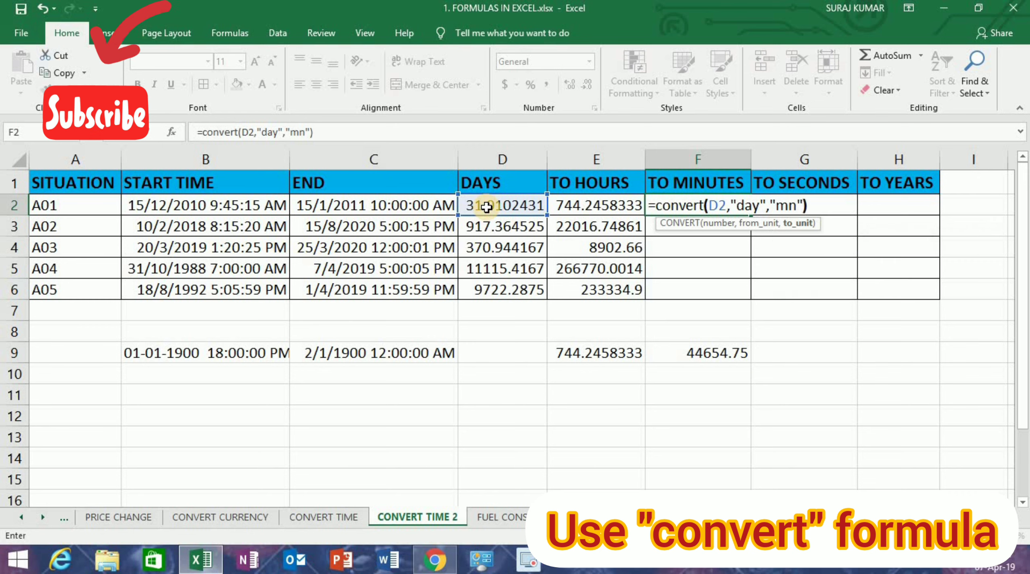
pyautogui.write(')')
pyautogui.press('Return')
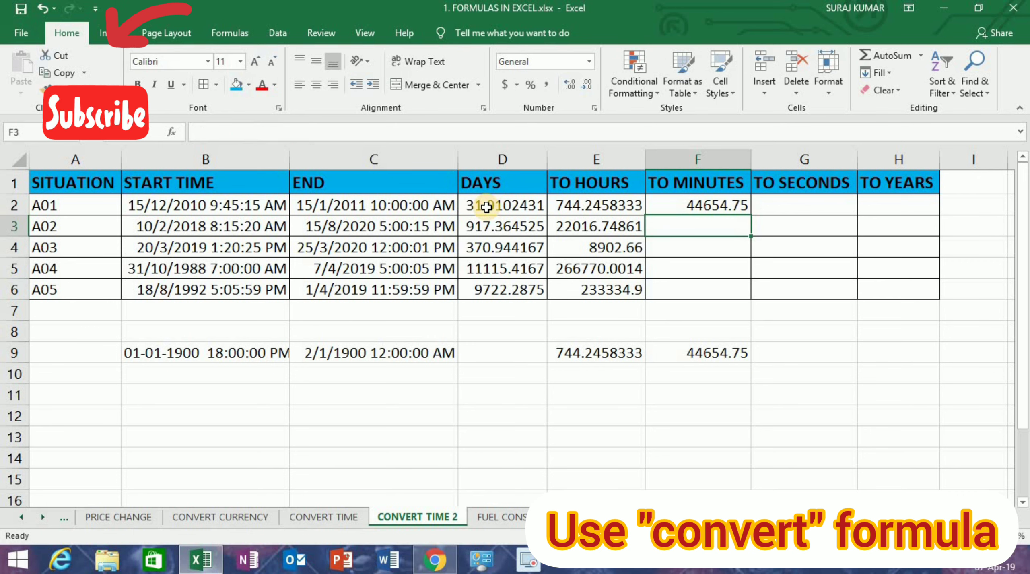
# - Edit the CONVERT formula in F2 so its source unit is "hr"
pyautogui.press('Up')
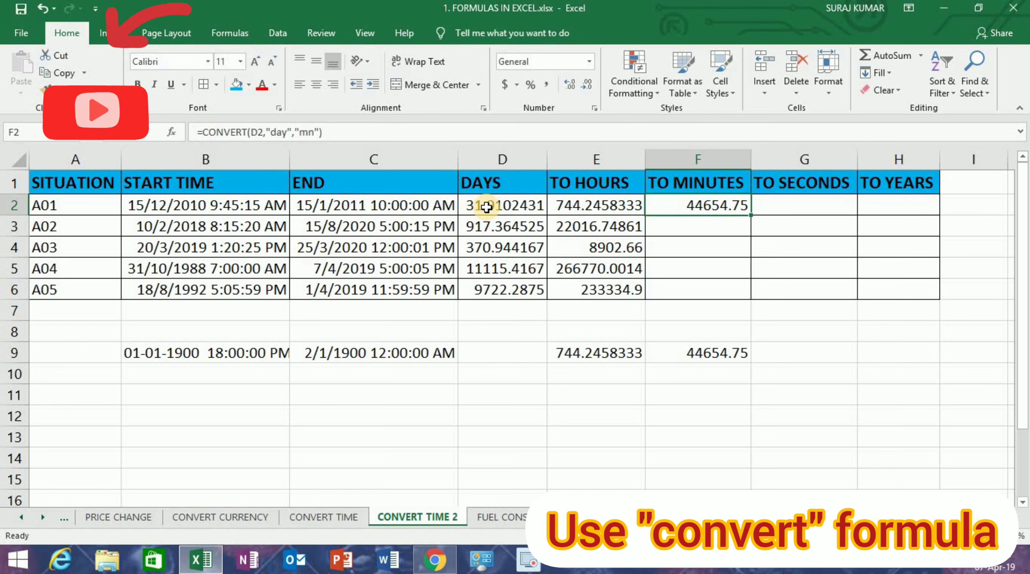
pyautogui.press('F2')
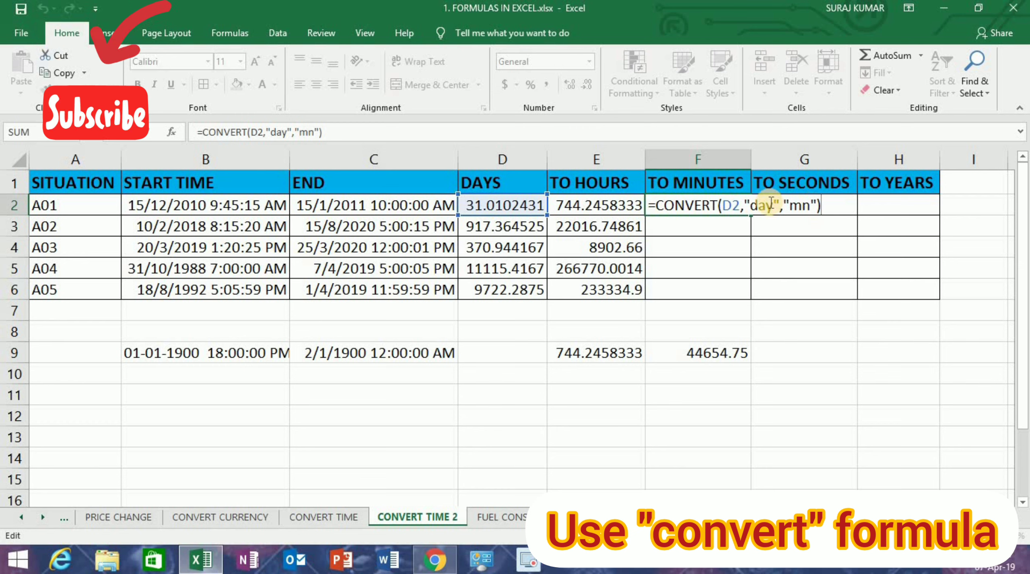
pyautogui.click(773, 205)
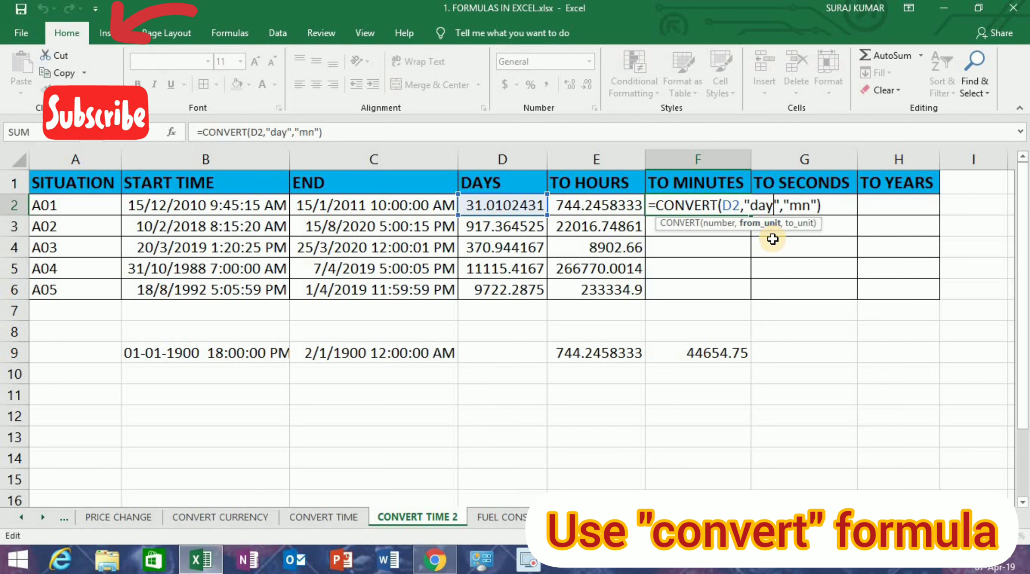
pyautogui.press('BackSpace')
pyautogui.press('BackSpace')
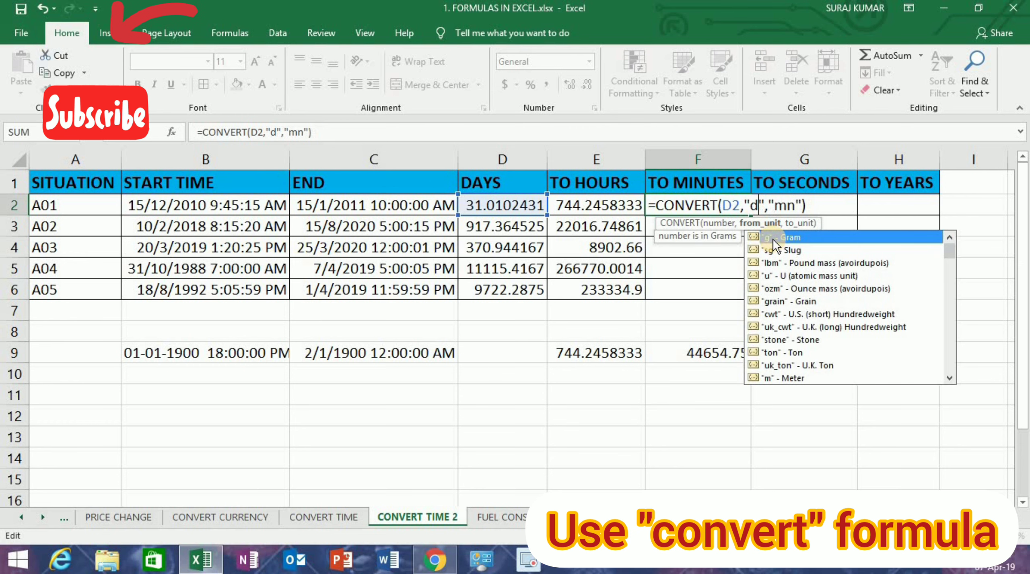
pyautogui.press('BackSpace')
pyautogui.write('hr')
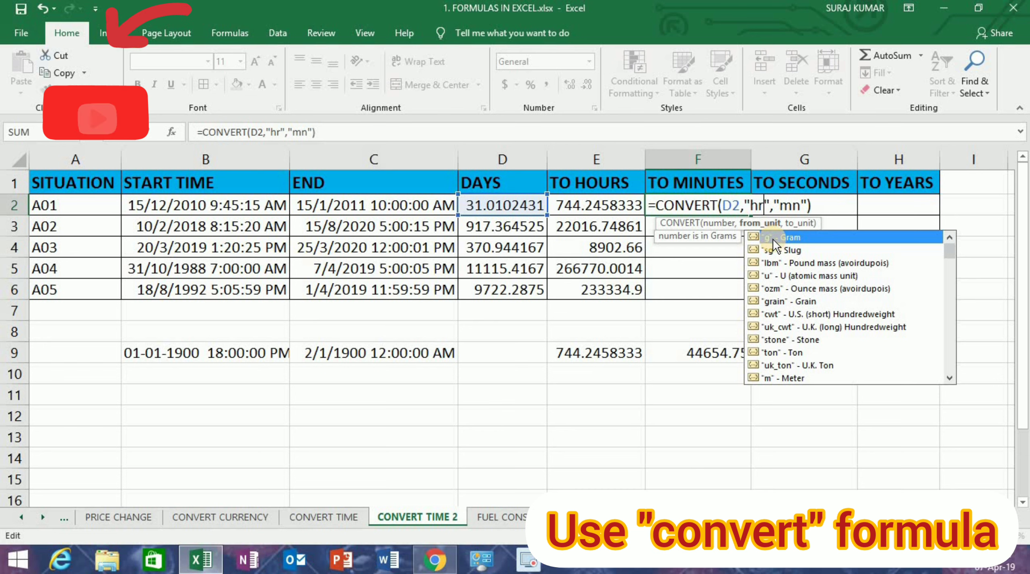
# - Replace the number reference in the F2 CONVERT formula with the hours cell E2 and enter the formula
pyautogui.click(740, 206)
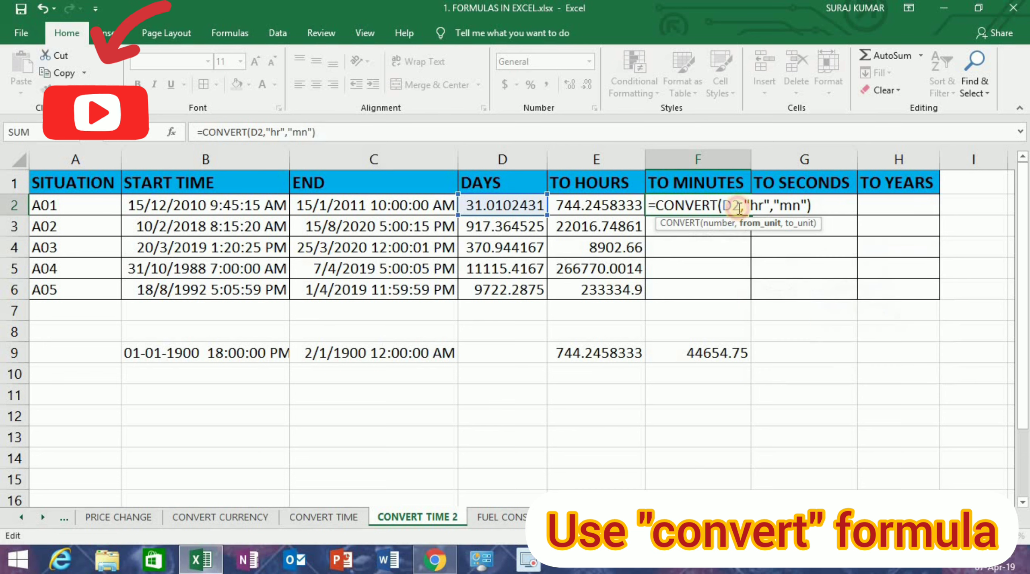
pyautogui.press('BackSpace')
pyautogui.press('BackSpace')
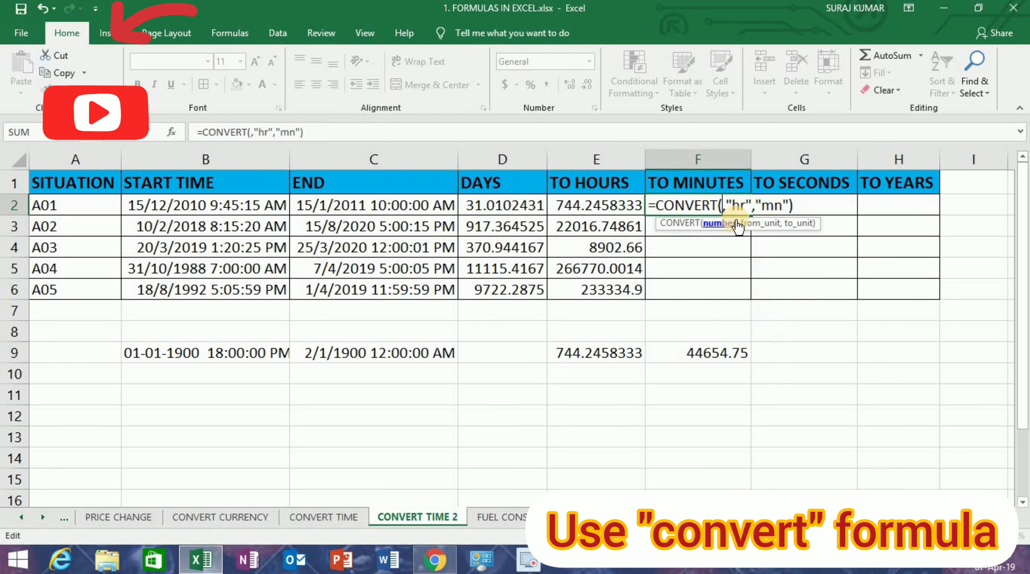
pyautogui.click(595, 203)
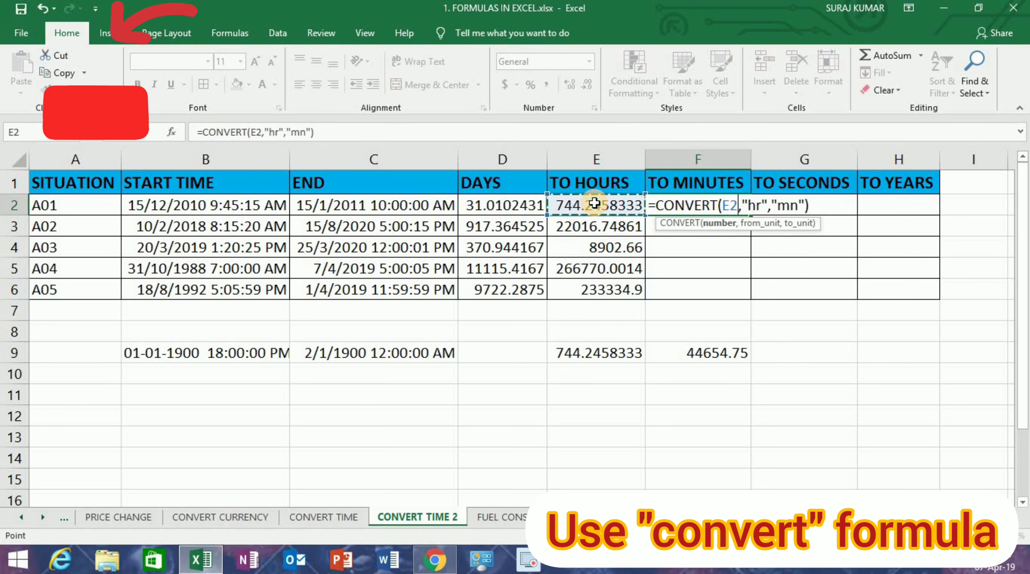
pyautogui.press('Return')
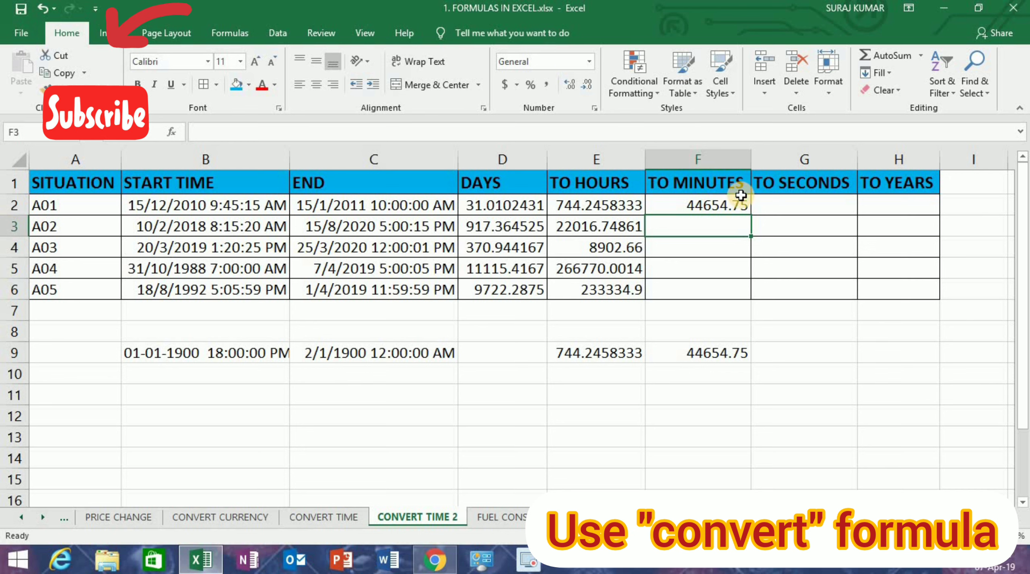
# - Fill the minutes formula in F2 down through F6
pyautogui.click(727, 204)
pyautogui.doubleClick(752, 218)
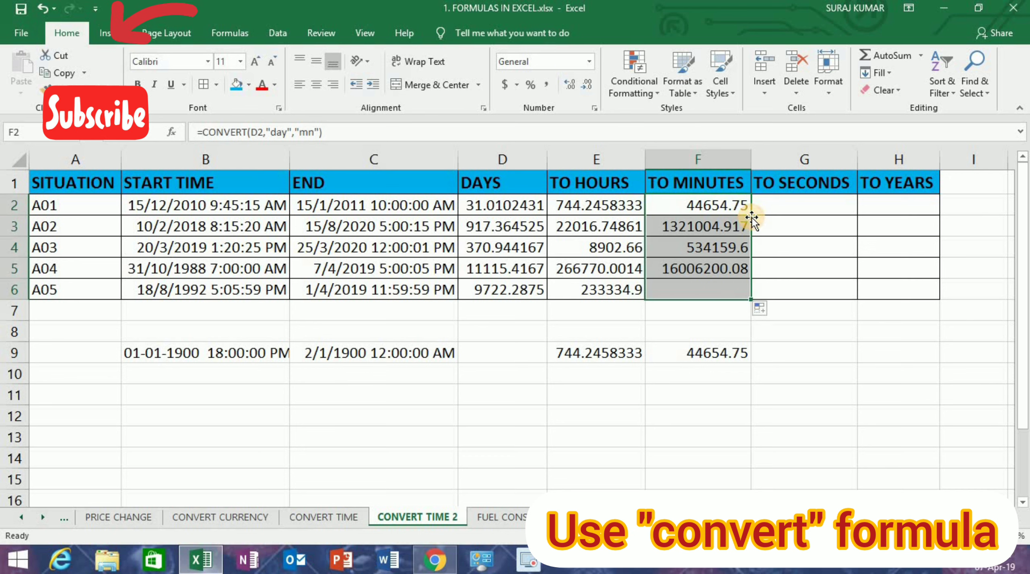
# - Calculate the seconds for situation A01 in G2 with the formula =F2*60
pyautogui.click(779, 210)
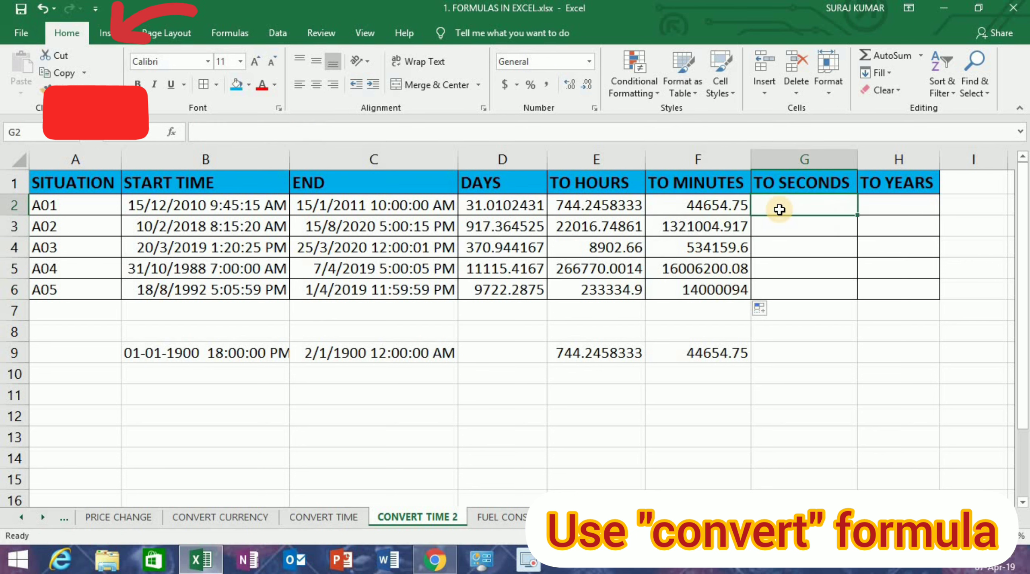
pyautogui.write('=')
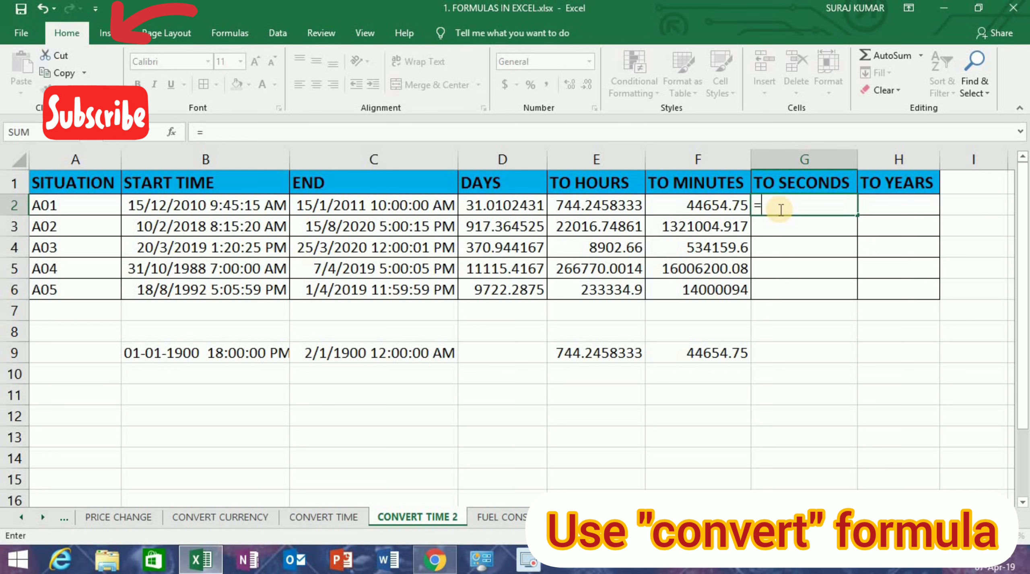
pyautogui.press('Left')
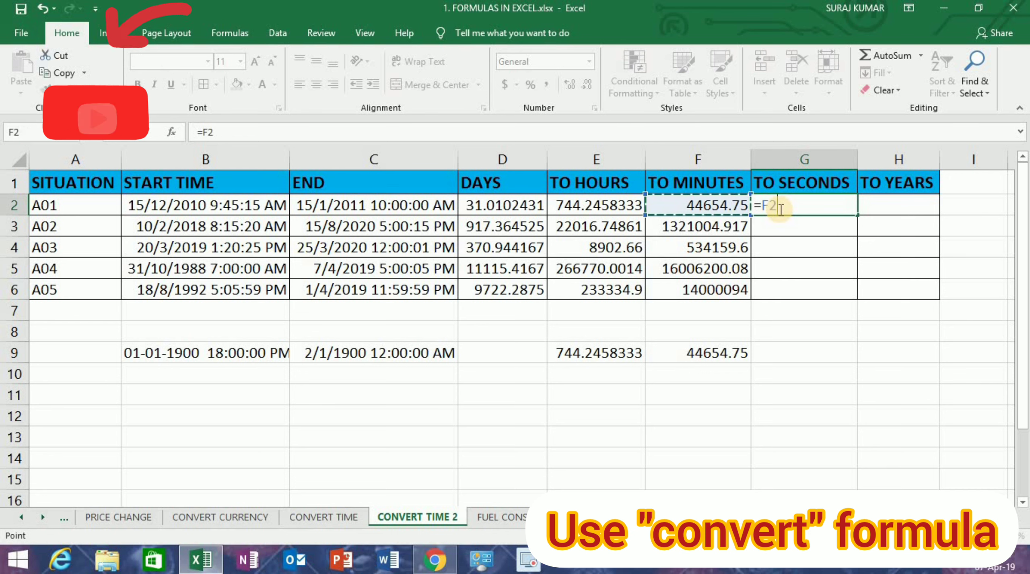
pyautogui.write('*60')
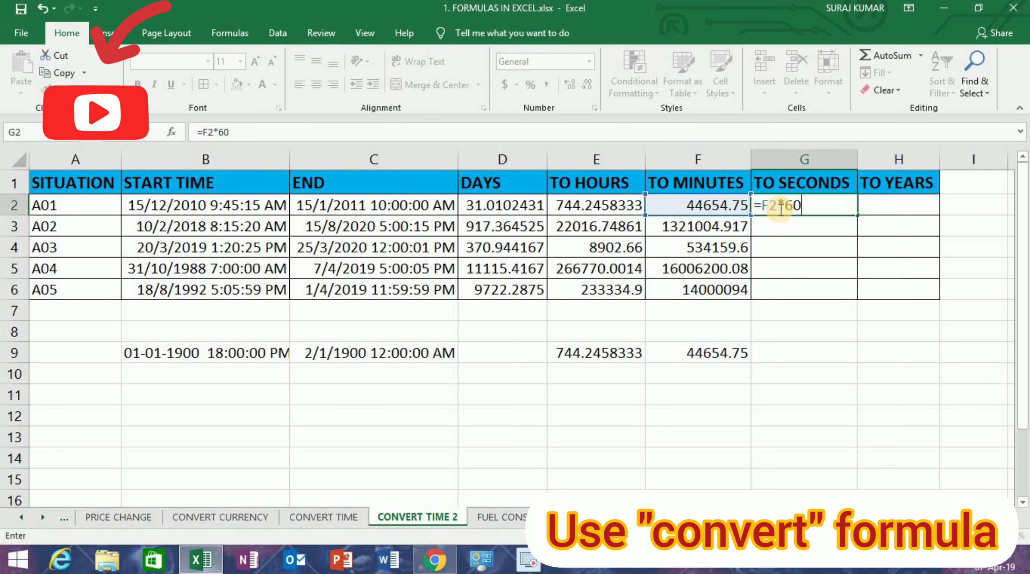
pyautogui.press('Return')
# - Copy the seconds result in G2 and paste it as a value only into G9
pyautogui.click(791, 208)
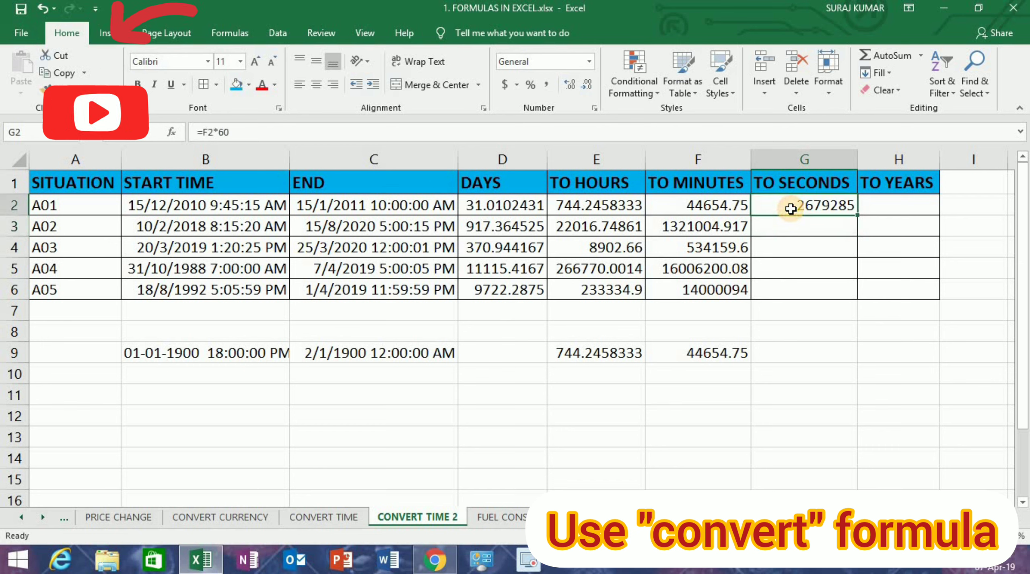
pyautogui.hotkey('ctrl', 'c')
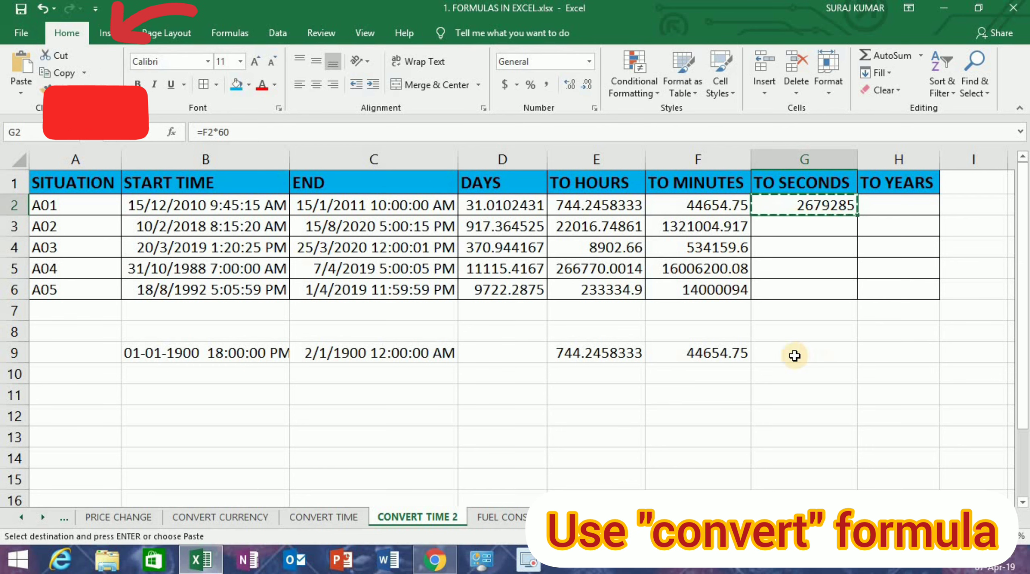
pyautogui.click(794, 356)
pyautogui.rightClick(795, 356)
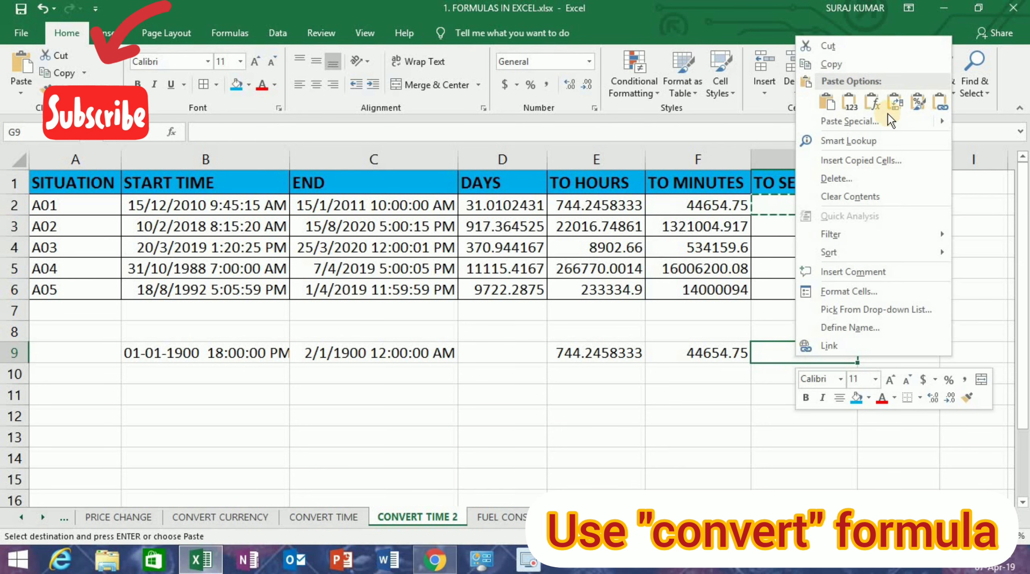
pyautogui.click(848, 104)
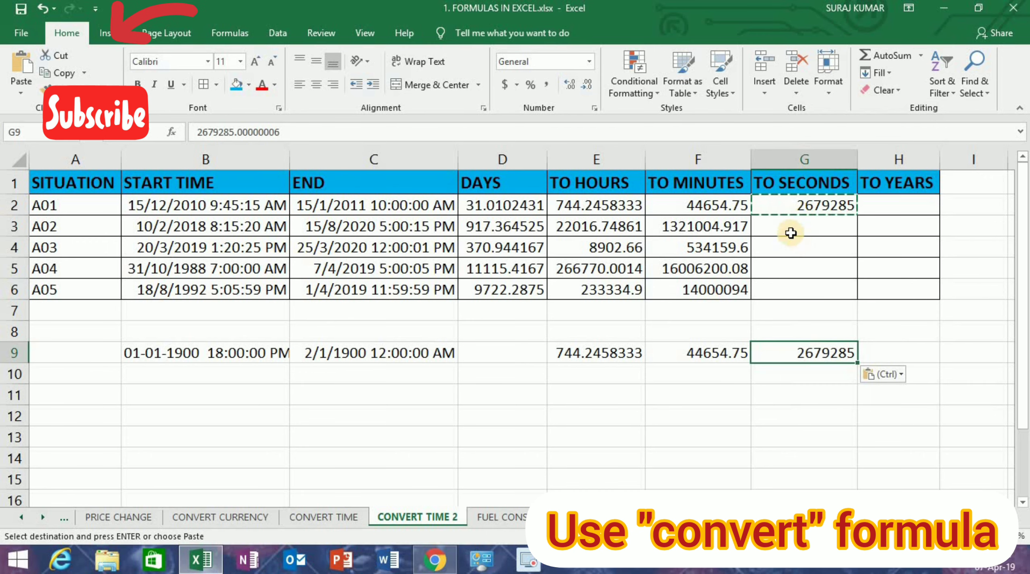
# - Replace the G2 formula with =CONVERT(D2,"day","sec") and fill it down through G6
pyautogui.click(785, 210)
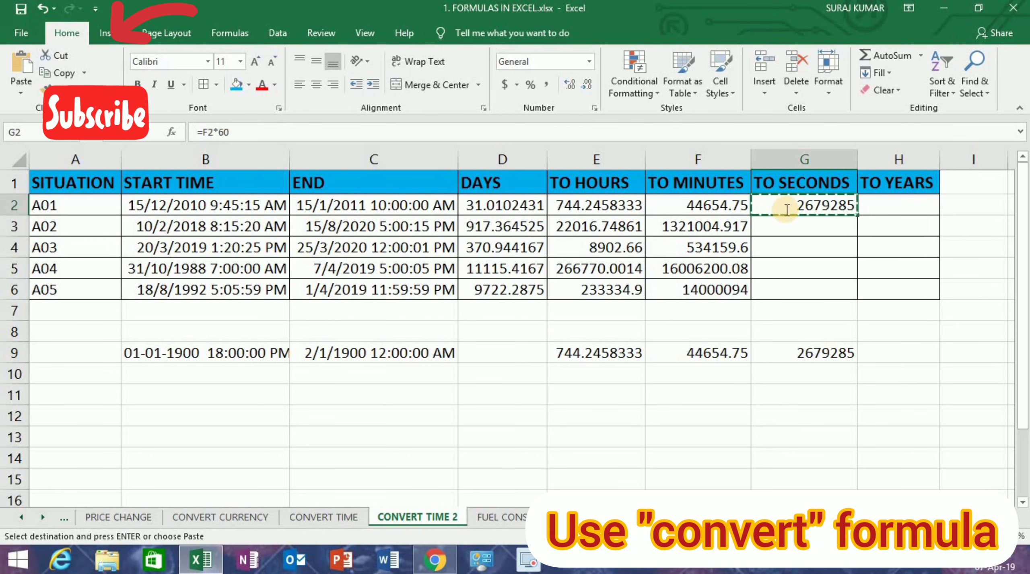
pyautogui.write('=con')
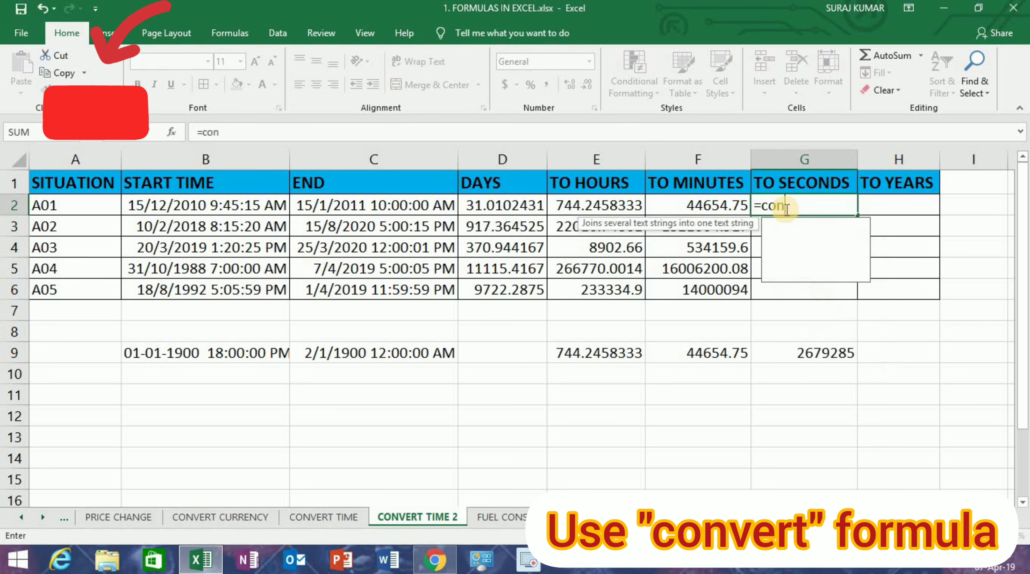
pyautogui.write('vert(')
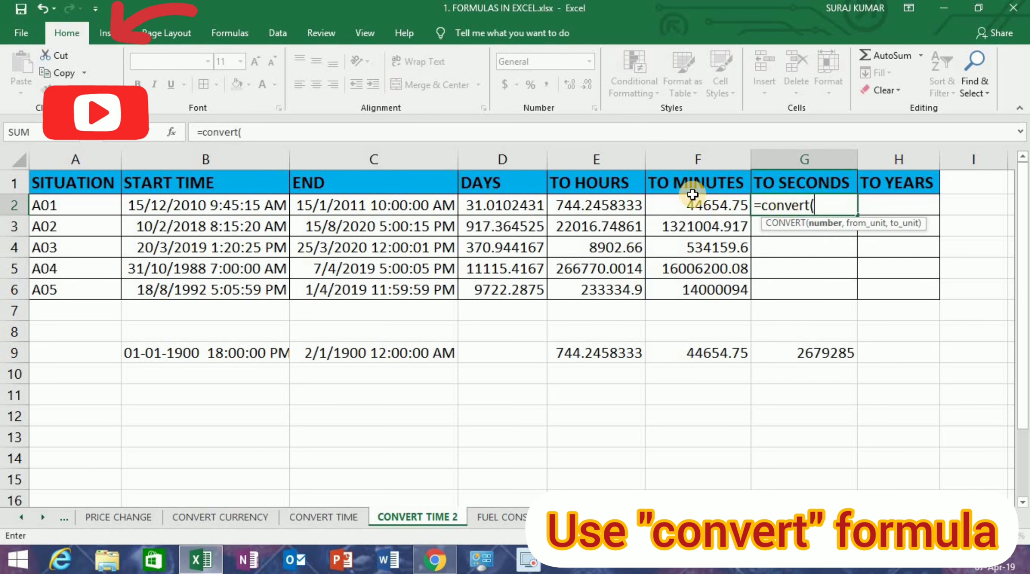
pyautogui.click(504, 205)
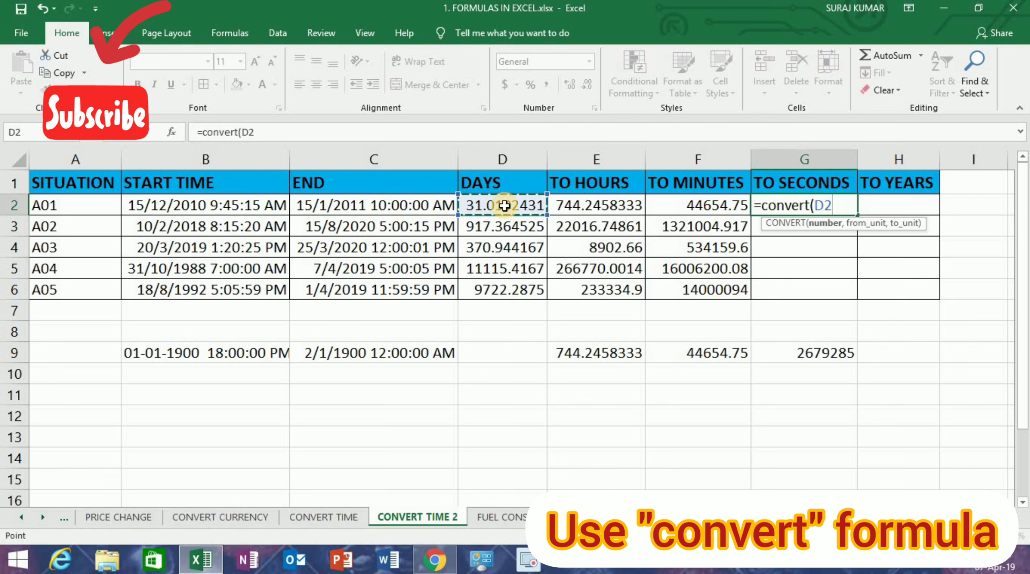
pyautogui.write(',"day"')
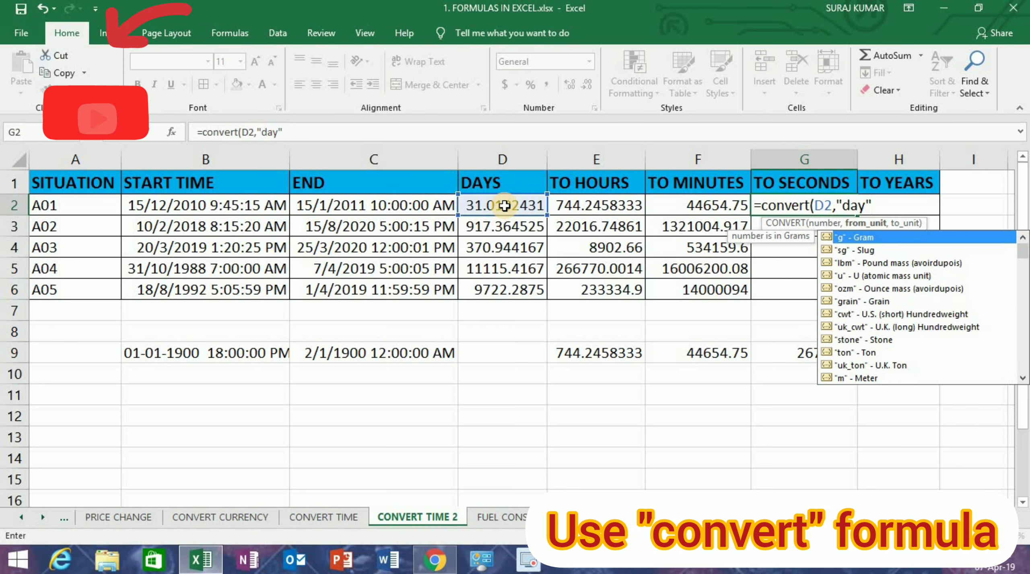
pyautogui.write(',"sec')
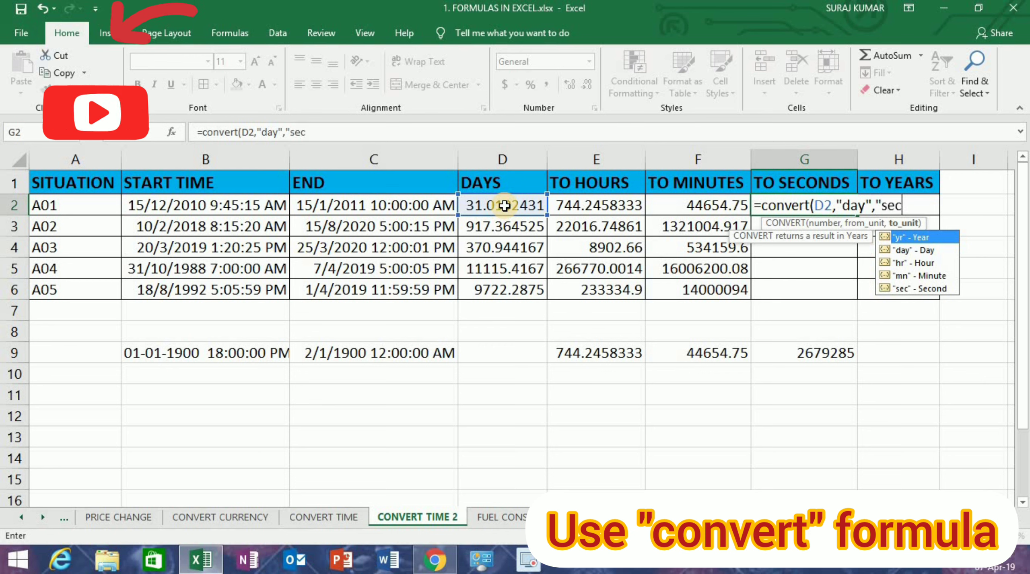
pyautogui.write('")')
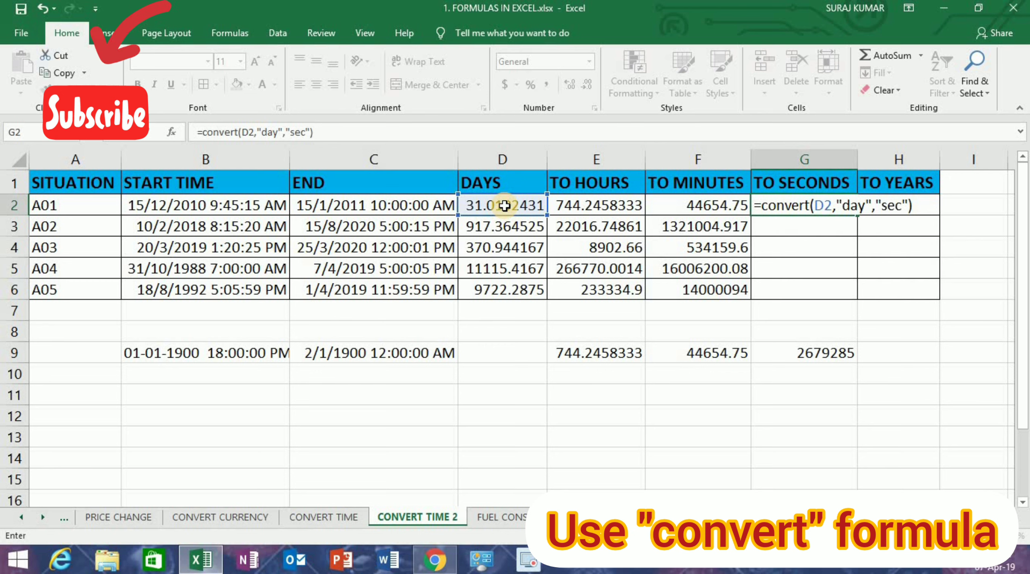
pyautogui.press('Return')
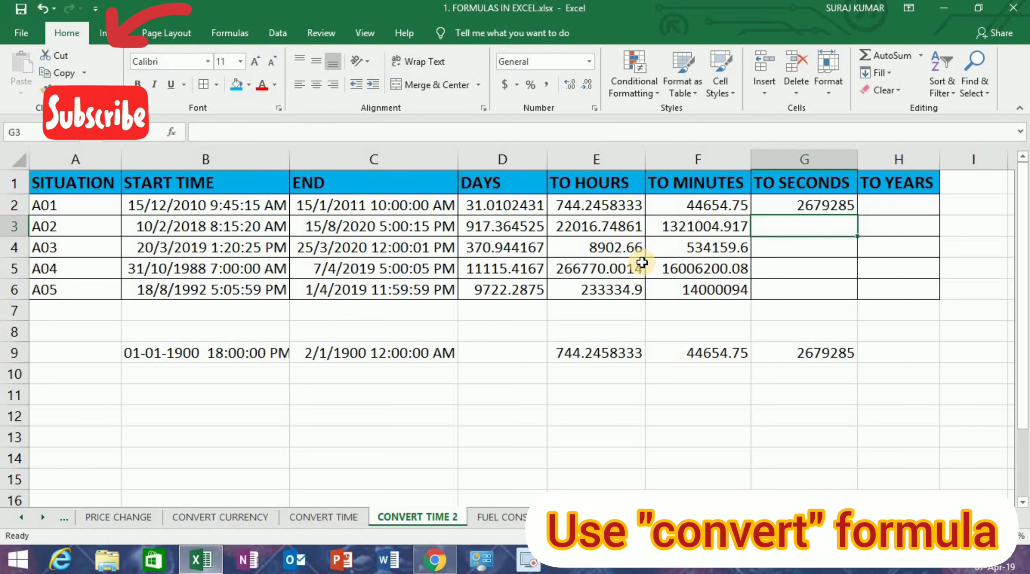
pyautogui.click(802, 205)
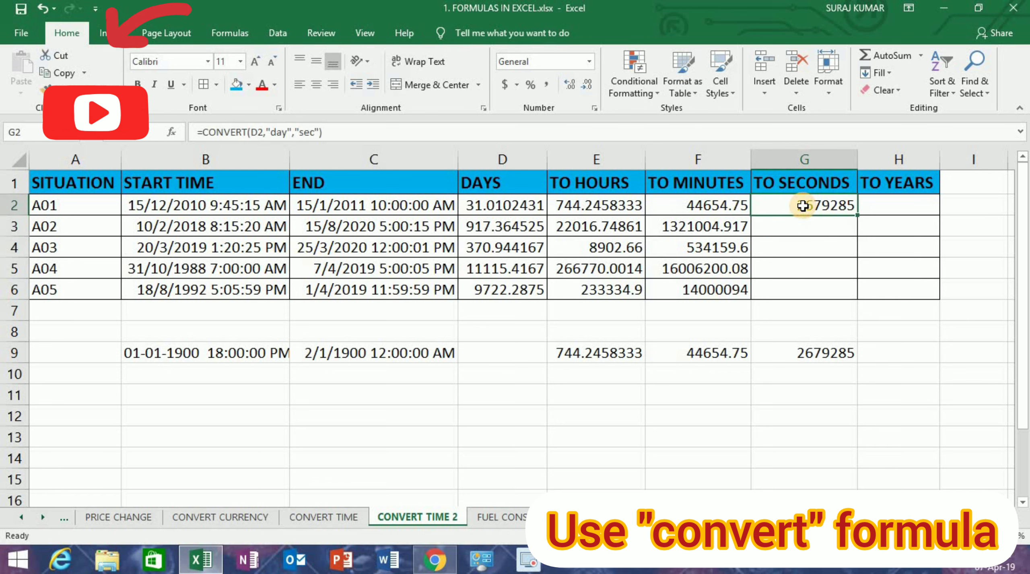
pyautogui.doubleClick(858, 216)
# - Edit the CONVERT formula in G2 to use the minutes cell F2 as its number
pyautogui.click(821, 205)
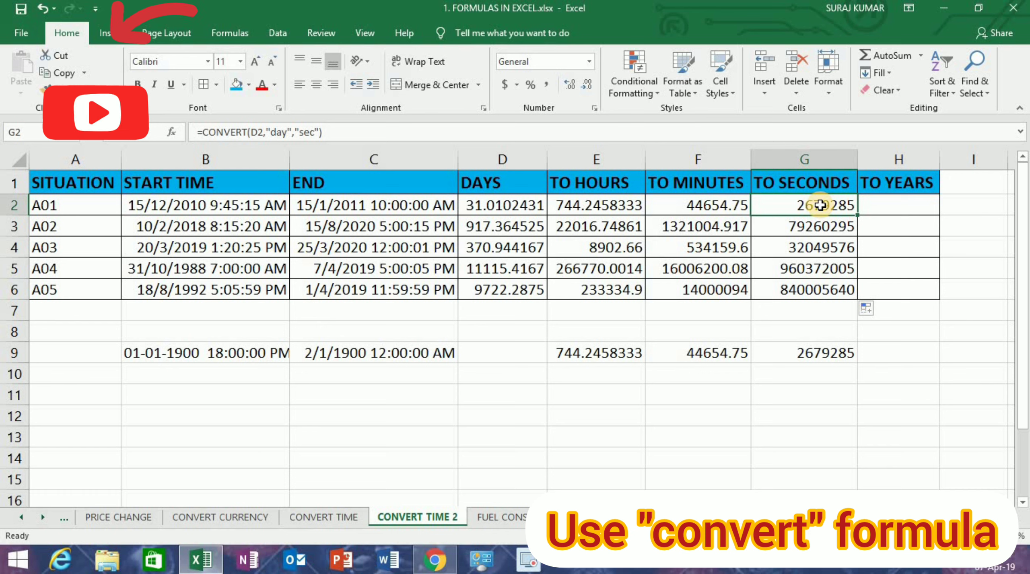
pyautogui.doubleClick(821, 205)
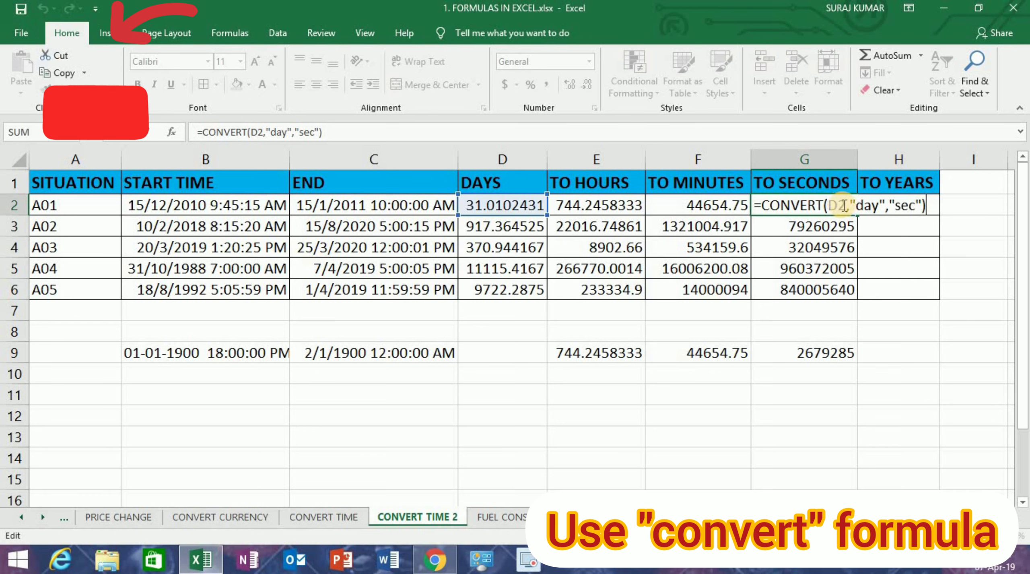
pyautogui.click(844, 206)
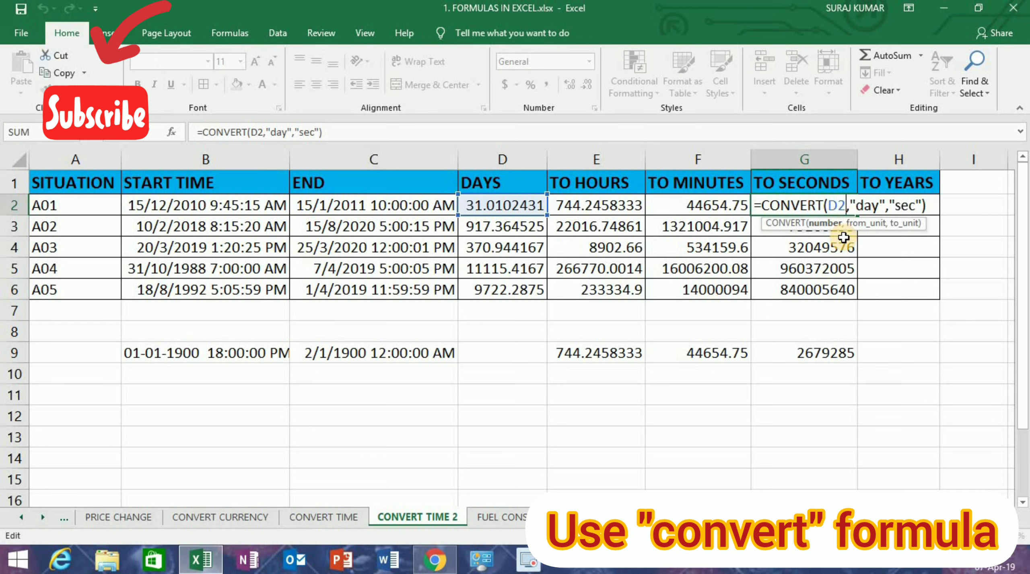
pyautogui.press('BackSpace')
pyautogui.press('BackSpace')
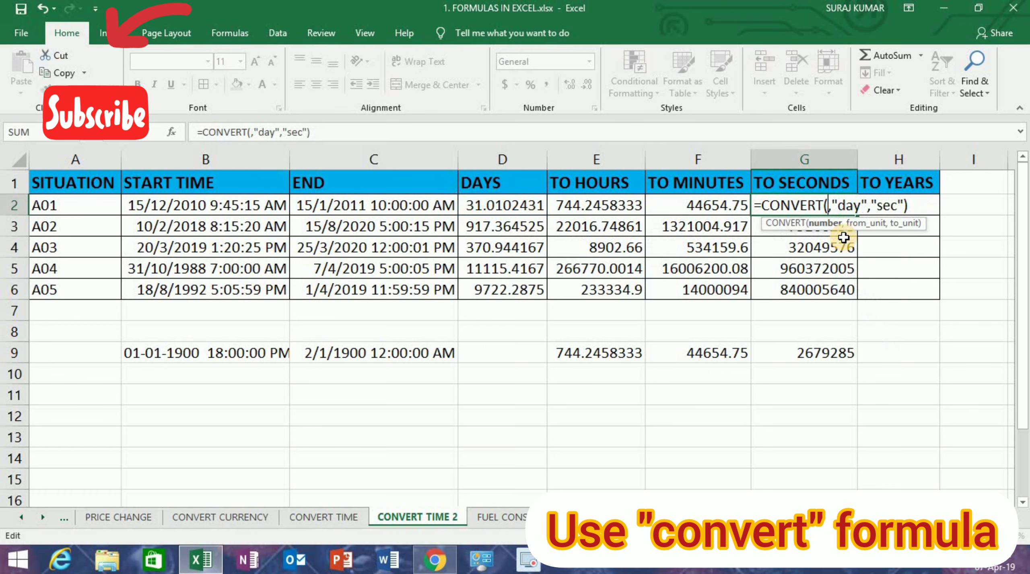
pyautogui.click(688, 201)
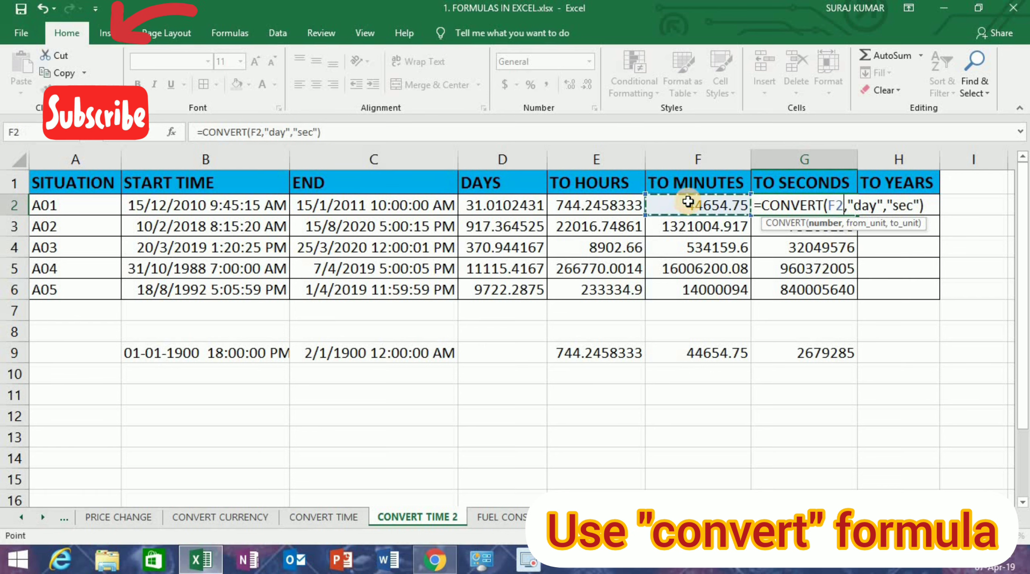
# - Change the source unit in the G2 CONVERT formula to "mn" and enter the formula
pyautogui.click(876, 206)
pyautogui.press('BackSpace')
pyautogui.press('BackSpace')
pyautogui.press('BackSpace')
pyautogui.write('mn')
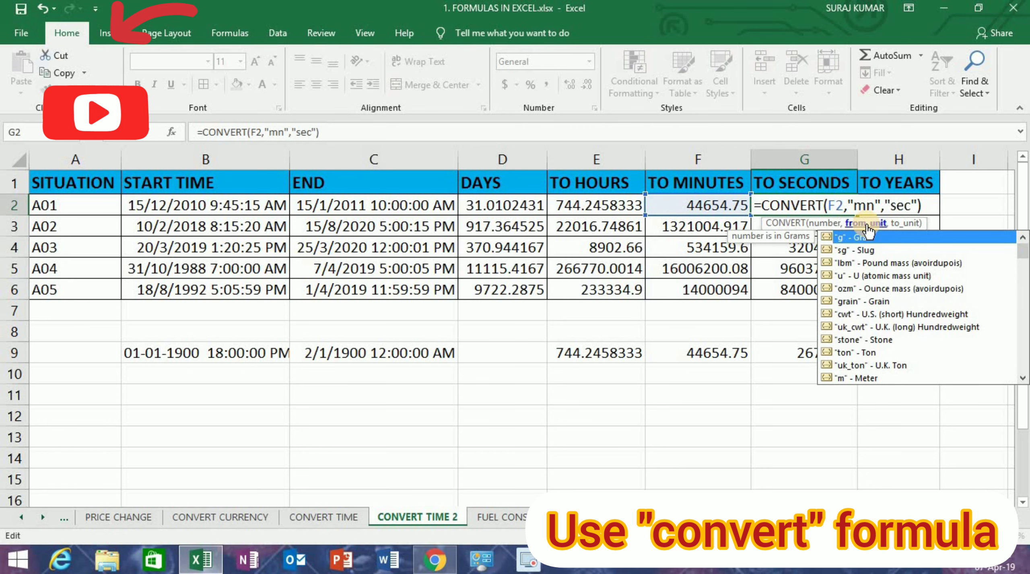
pyautogui.press('Return')
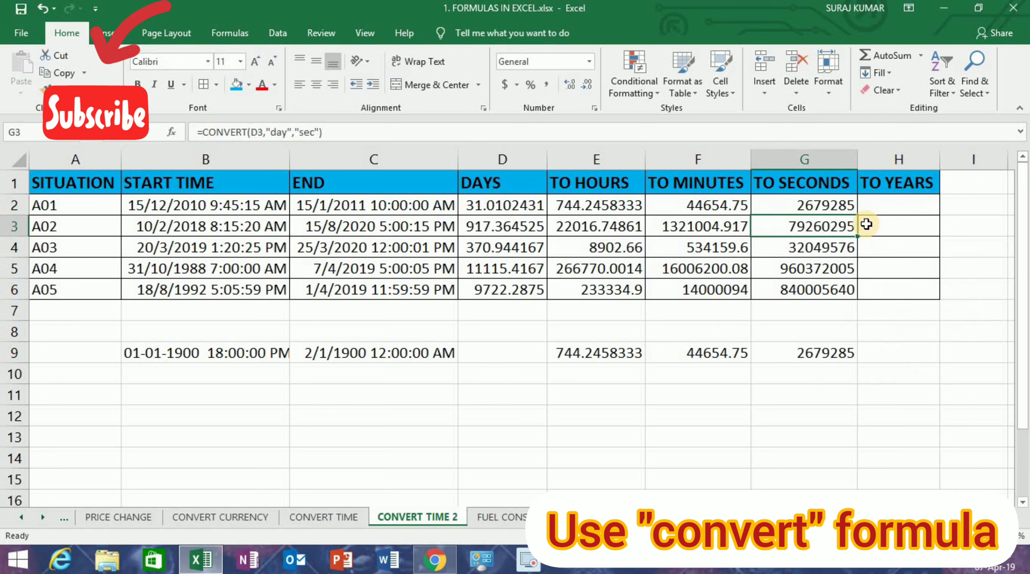
# - Calculate the years for A01 in H2 by dividing the days by 365 with =D2/365
pyautogui.click(887, 205)
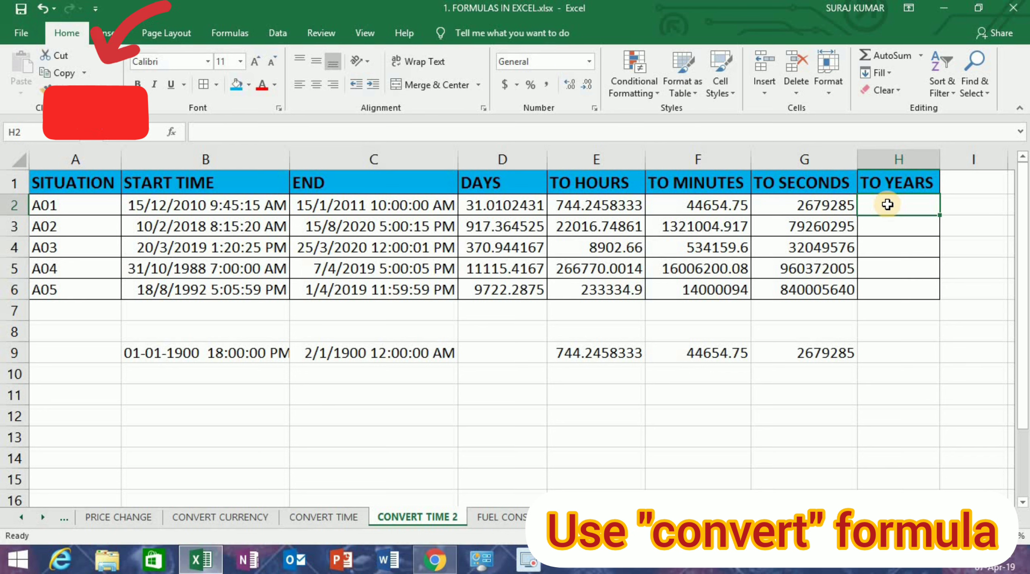
pyautogui.write('=')
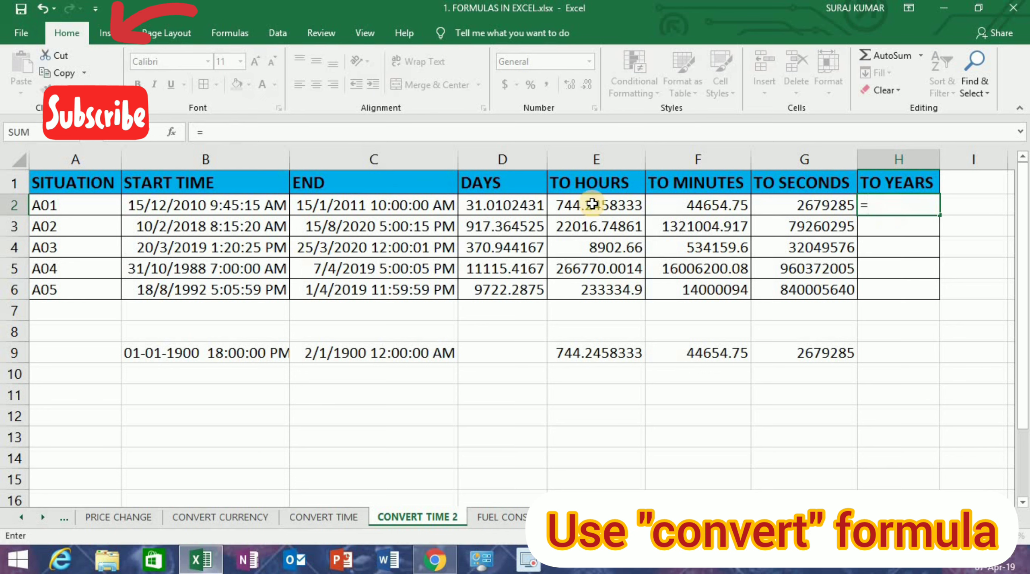
pyautogui.click(509, 206)
pyautogui.write('/')
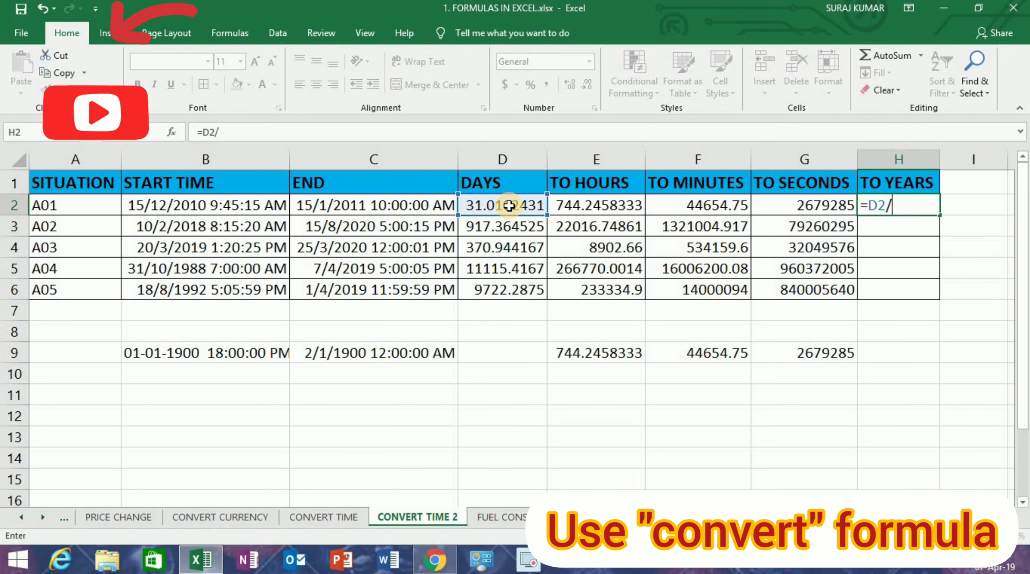
pyautogui.write('365')
pyautogui.press('Return')
pyautogui.press('Up')
# - Enter =CONVERT(D2,"day","yr") in H2 to convert the A01 days into years
pyautogui.write('=')
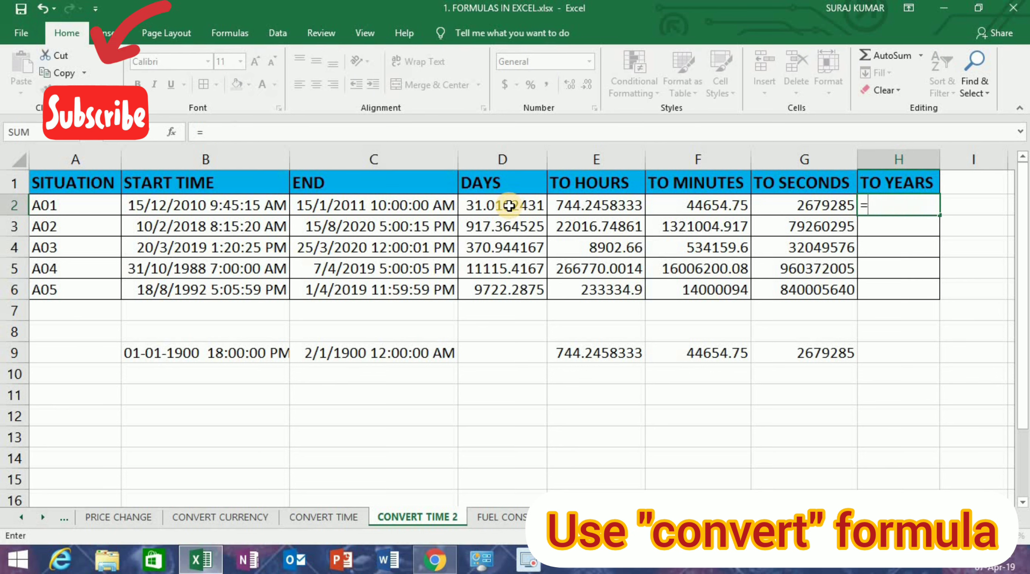
pyautogui.write('conve')
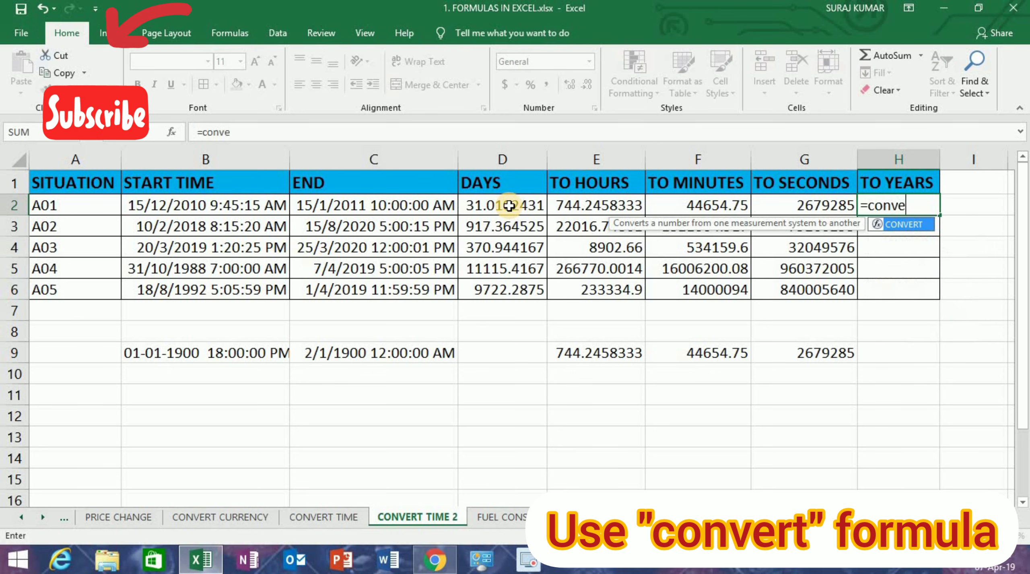
pyautogui.write('rt(')
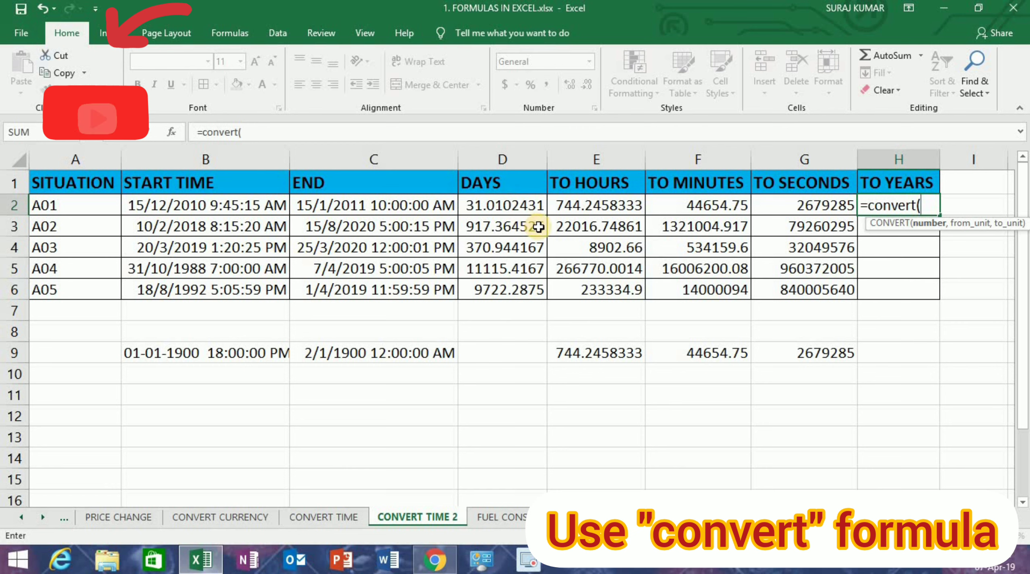
pyautogui.click(484, 206)
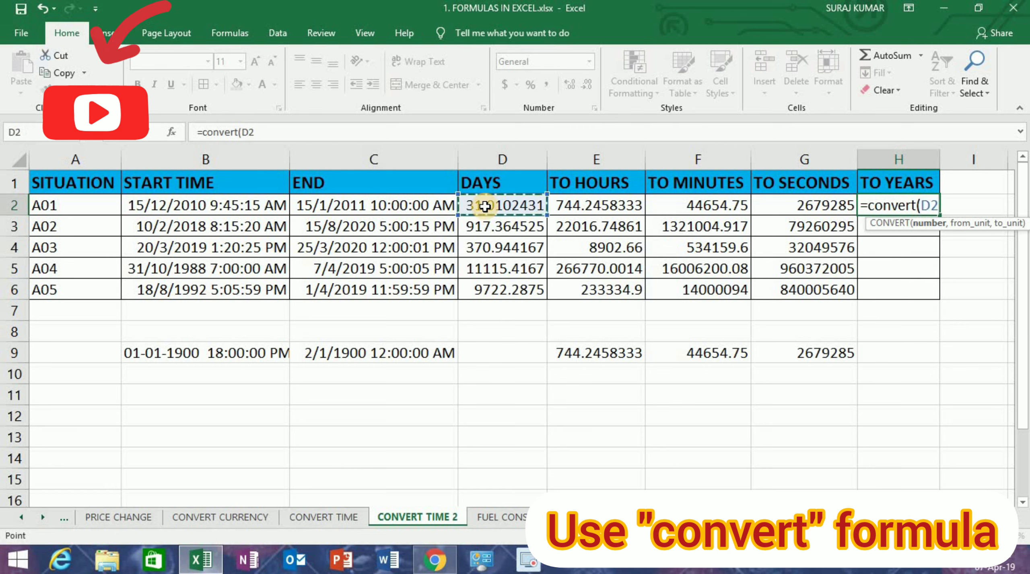
pyautogui.write(',')
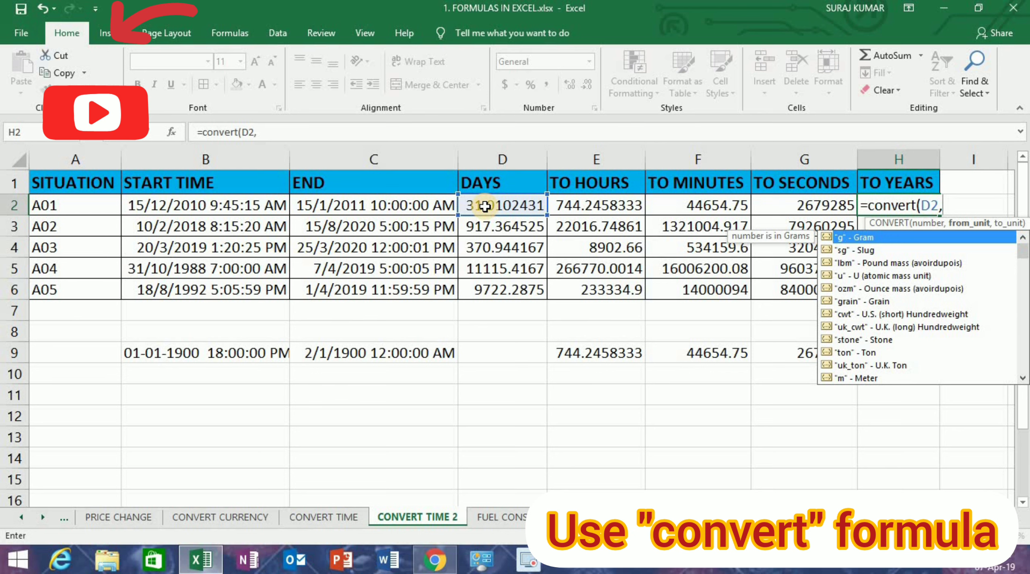
pyautogui.write('"da')
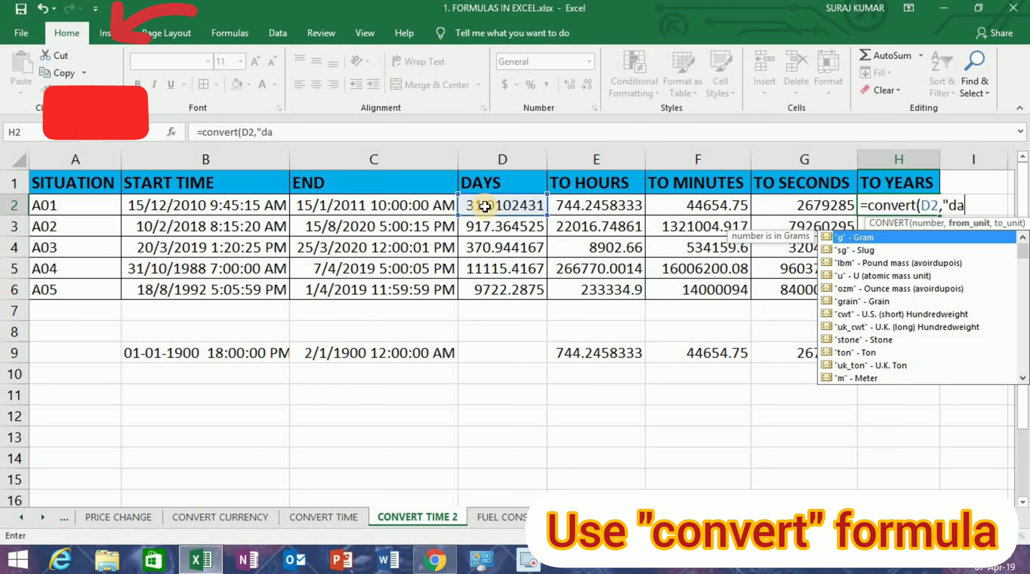
pyautogui.write('y","yr"')
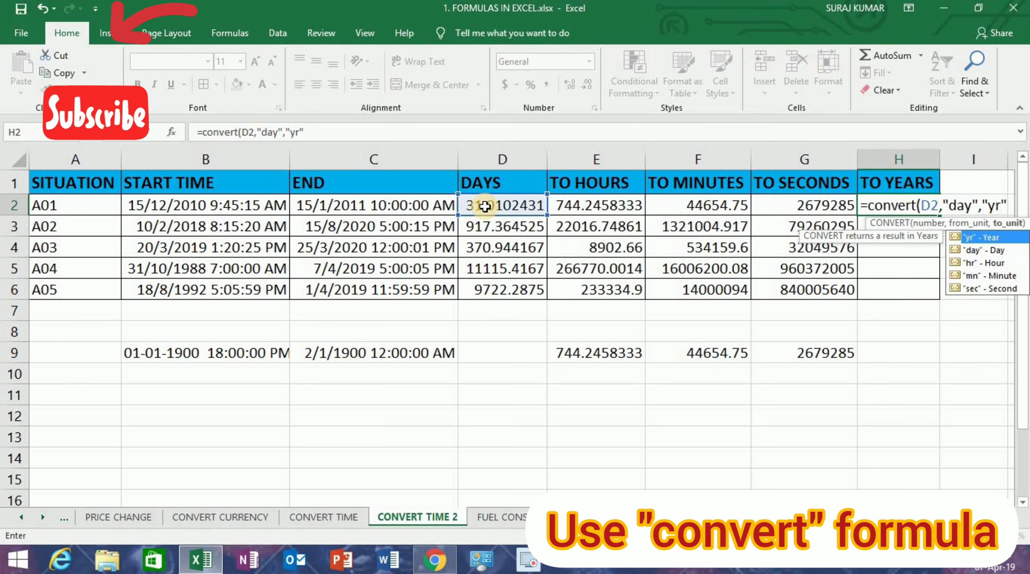
pyautogui.write(')')
pyautogui.press('Return')
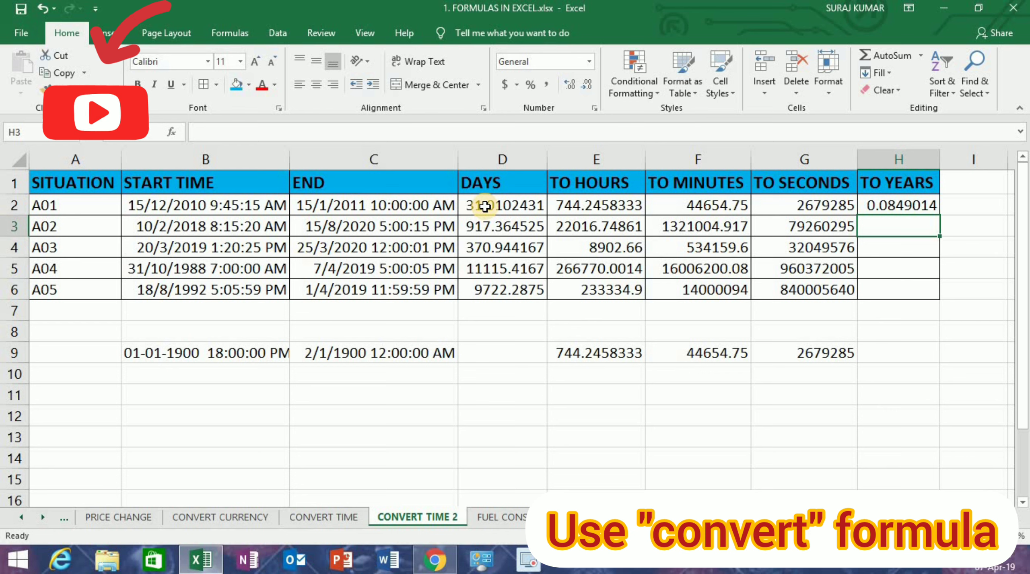
# - Fill the H2 years formula down through H6 and deselect the range
pyautogui.click(917, 203)
pyautogui.doubleClick(941, 217)
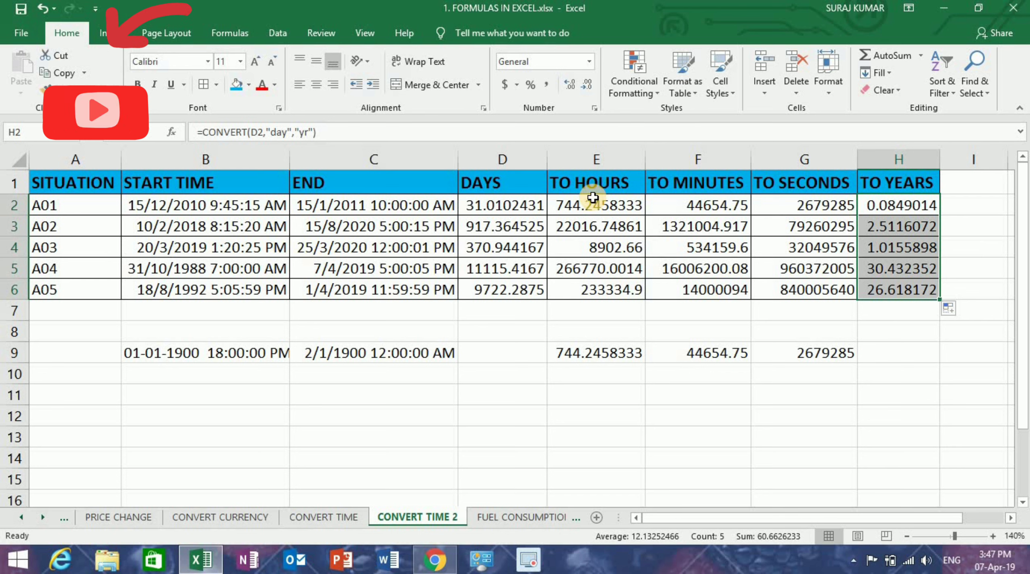
pyautogui.click(572, 398)
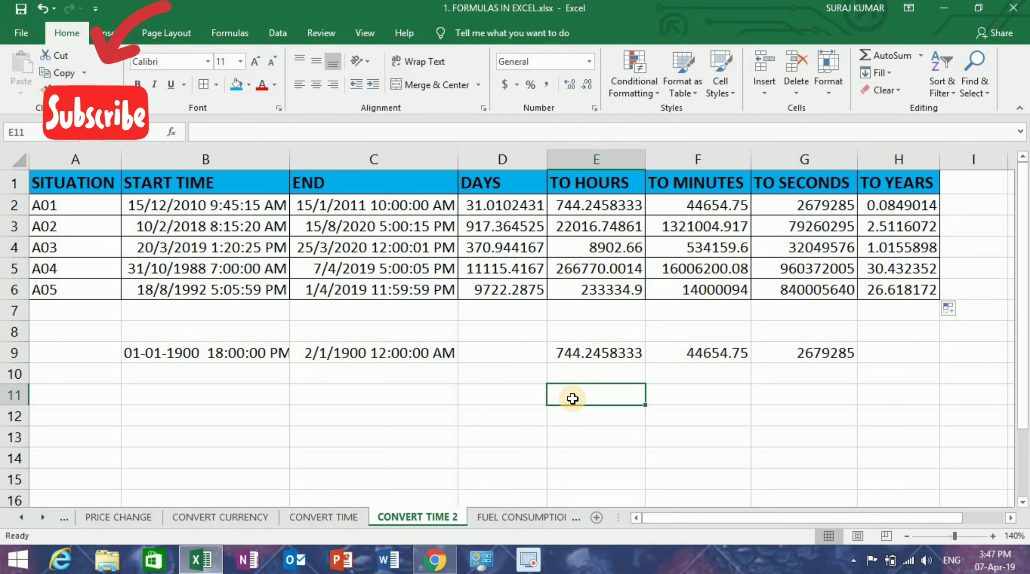